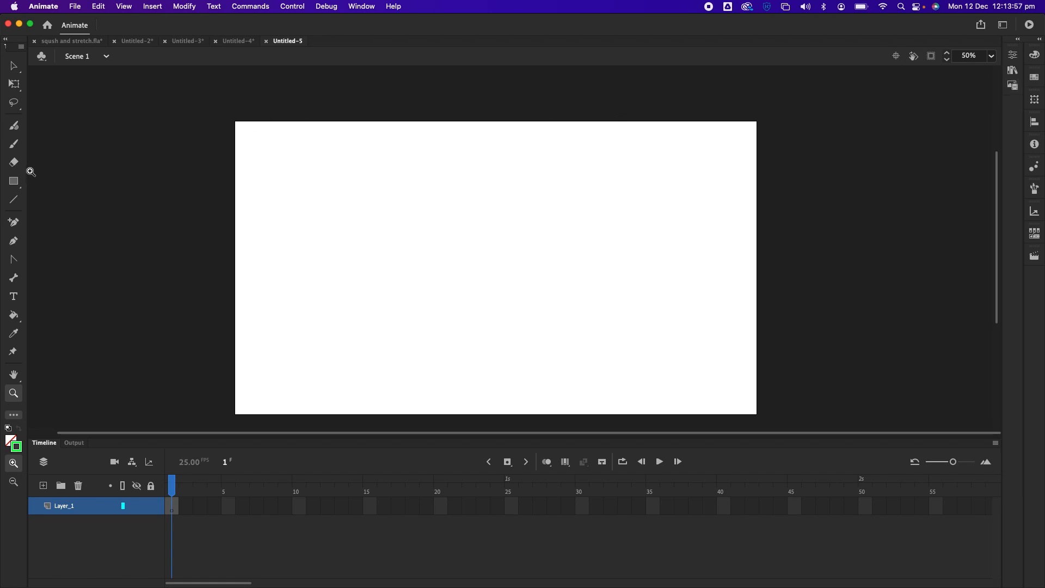
Draw a circle about 270 px wide with a #33CCFF fill and no stroke near the stage's left side
left_click(15, 183)
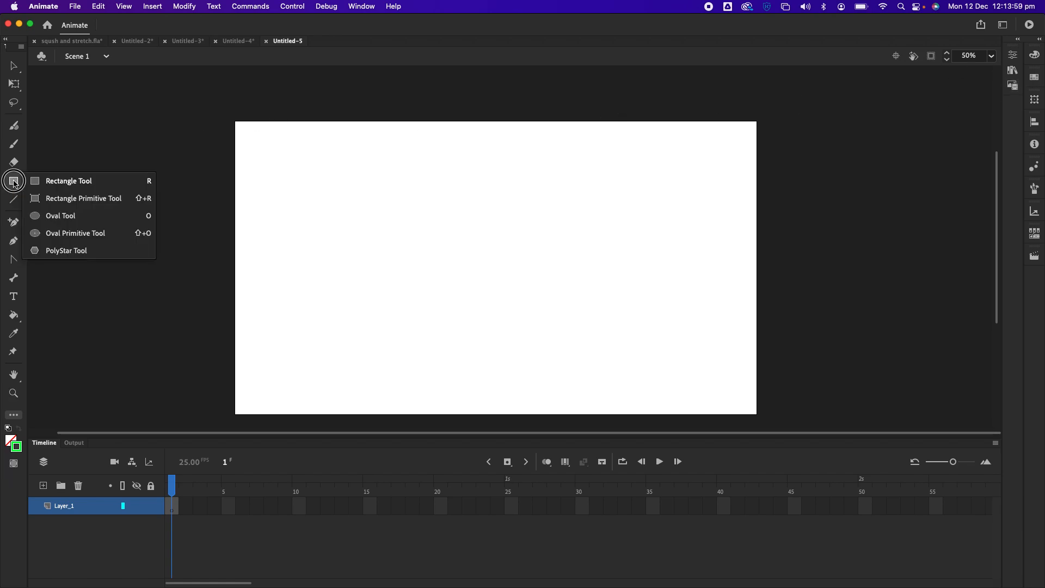
left_click(48, 216)
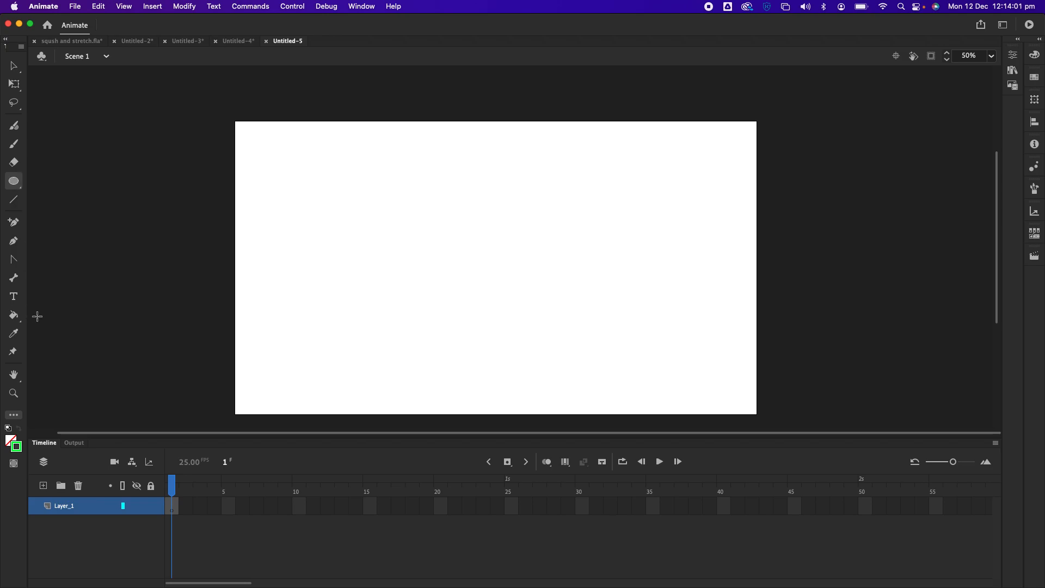
left_click(15, 443)
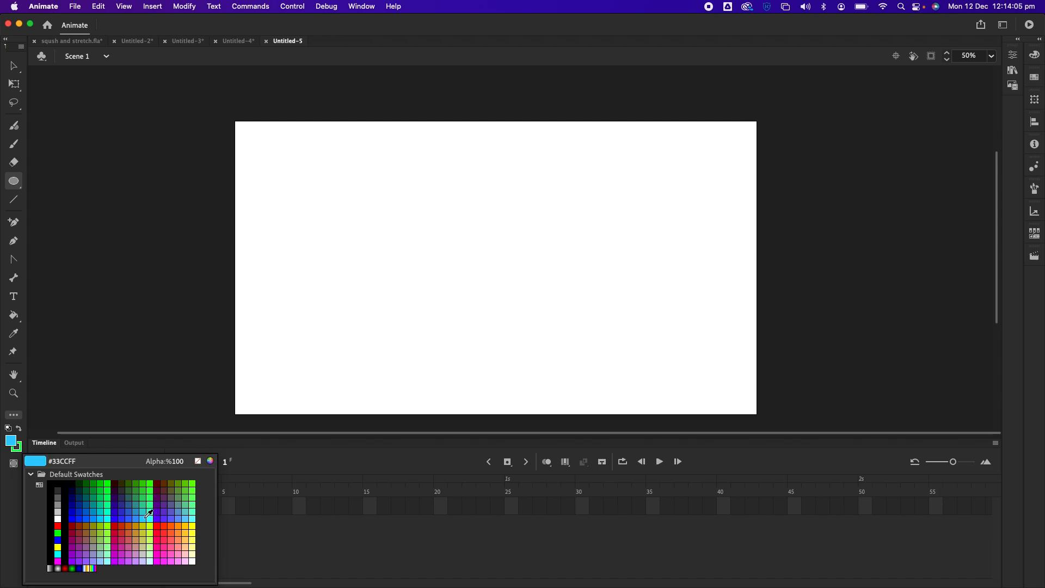
left_click(148, 514)
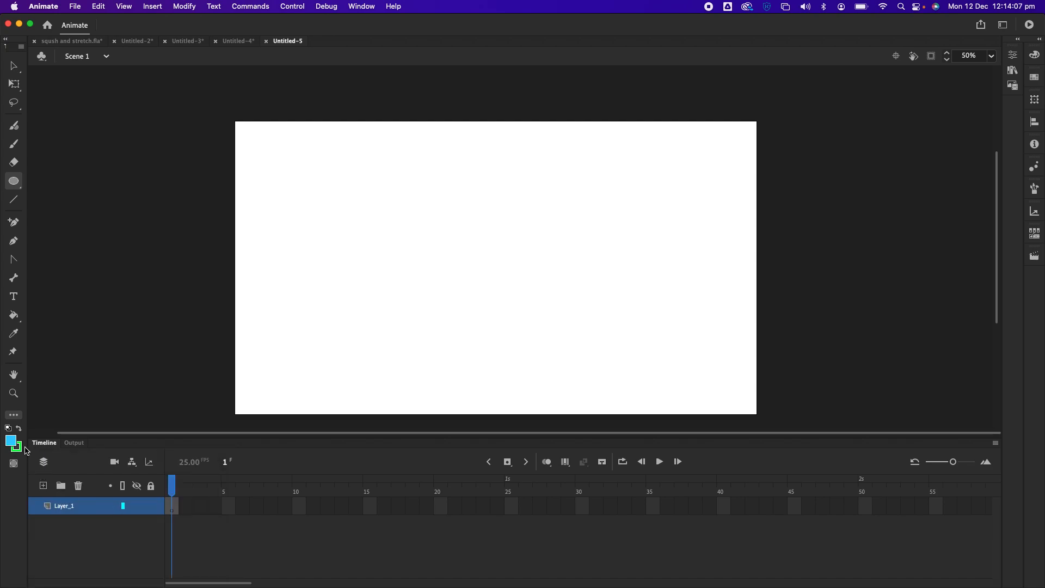
left_click(19, 449)
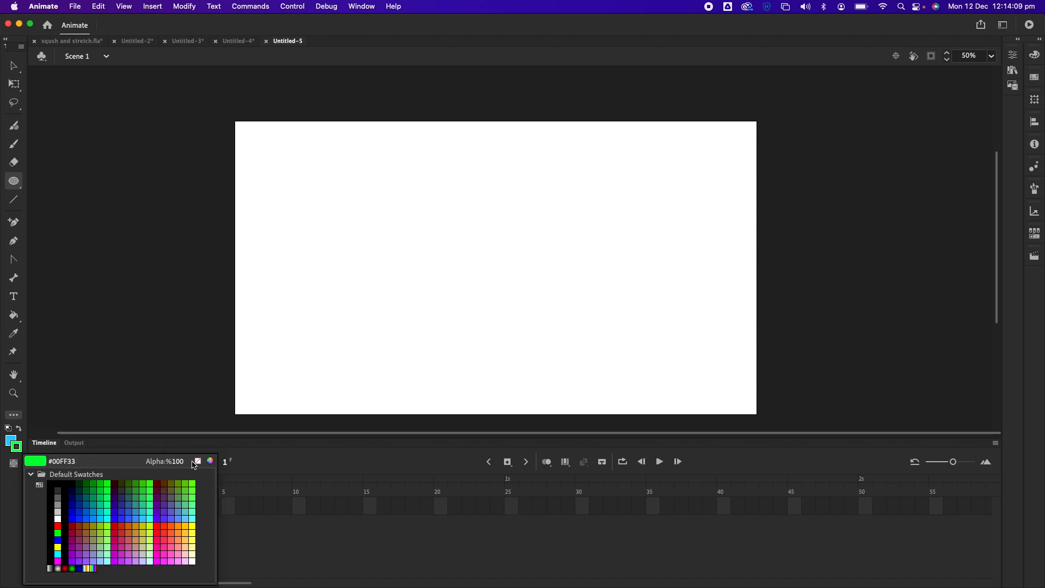
left_click(198, 462)
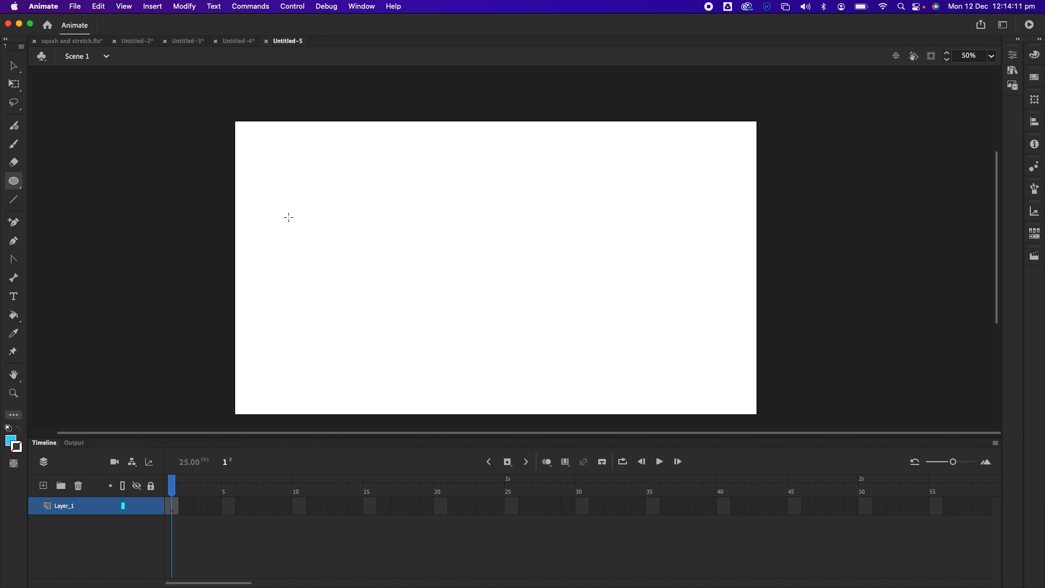
left_click_drag(282, 225, 357, 299)
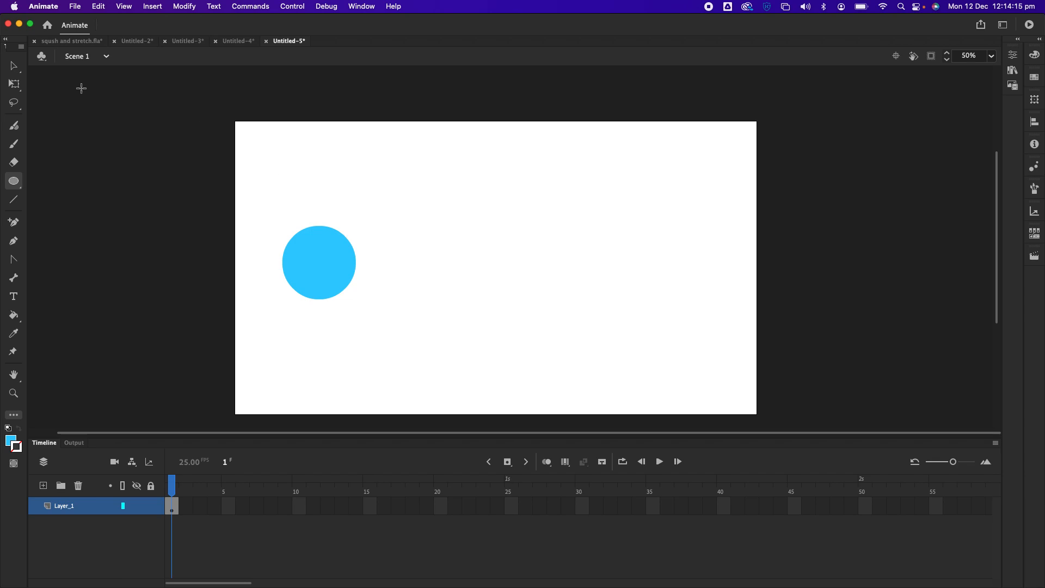
Convert the blue circle to a Graphic symbol named "ball"
left_click(13, 66)
left_click(322, 276)
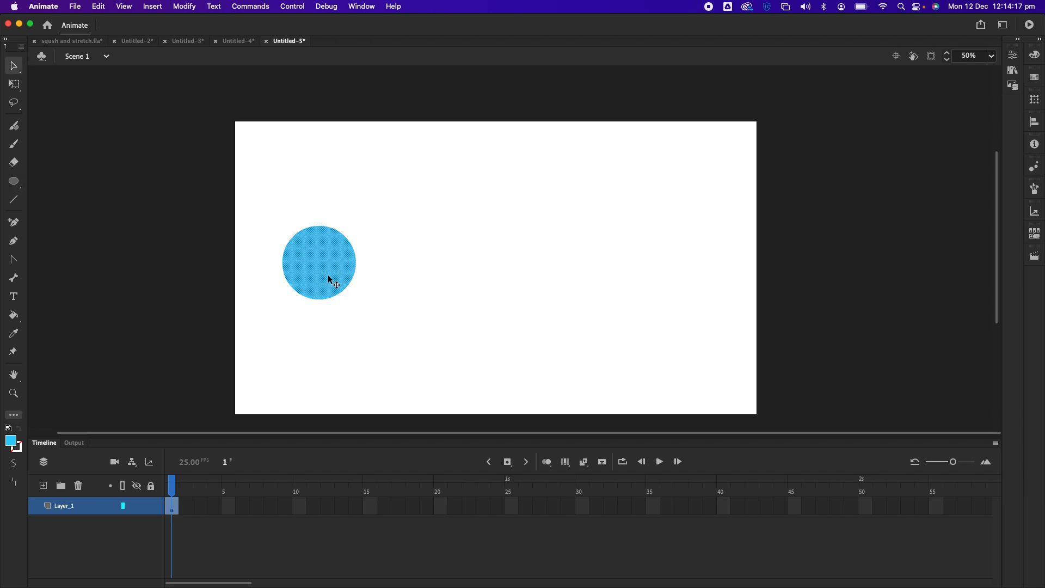
right_click(322, 276)
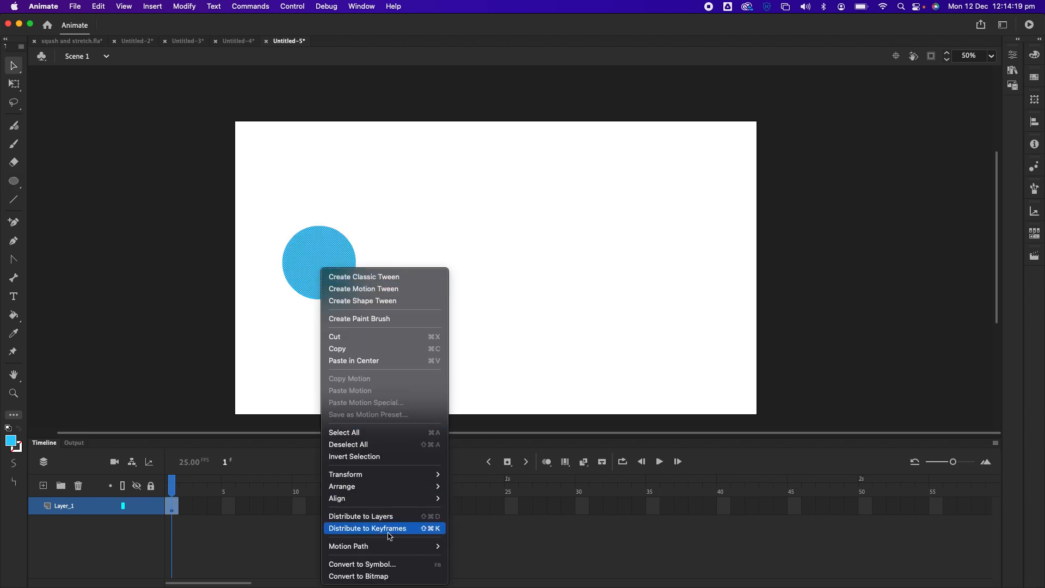
left_click(385, 564)
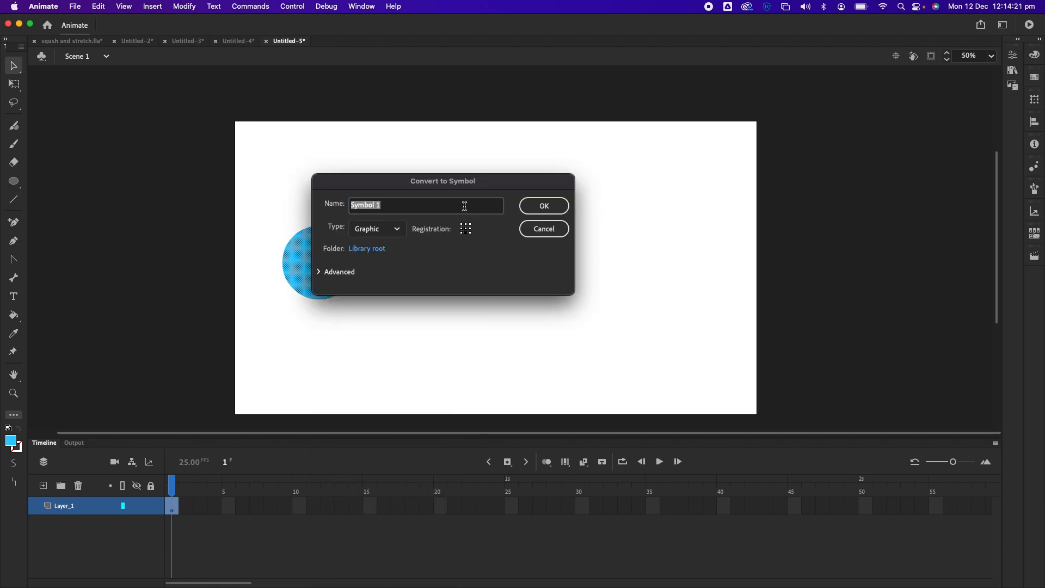
type("ball")
key("Return")
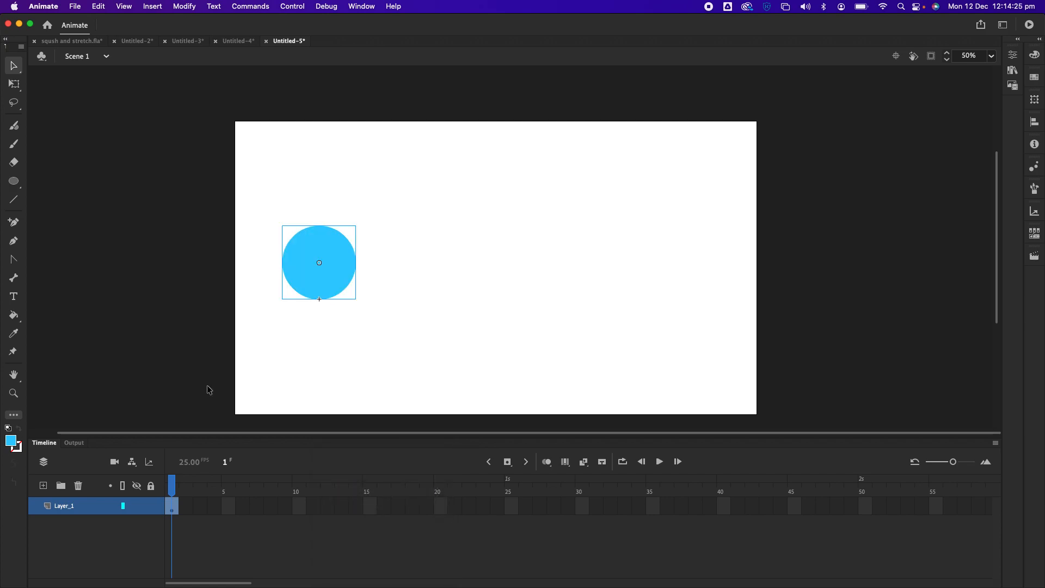
Rename Layer_1 as "anticipation"
double_click(77, 505)
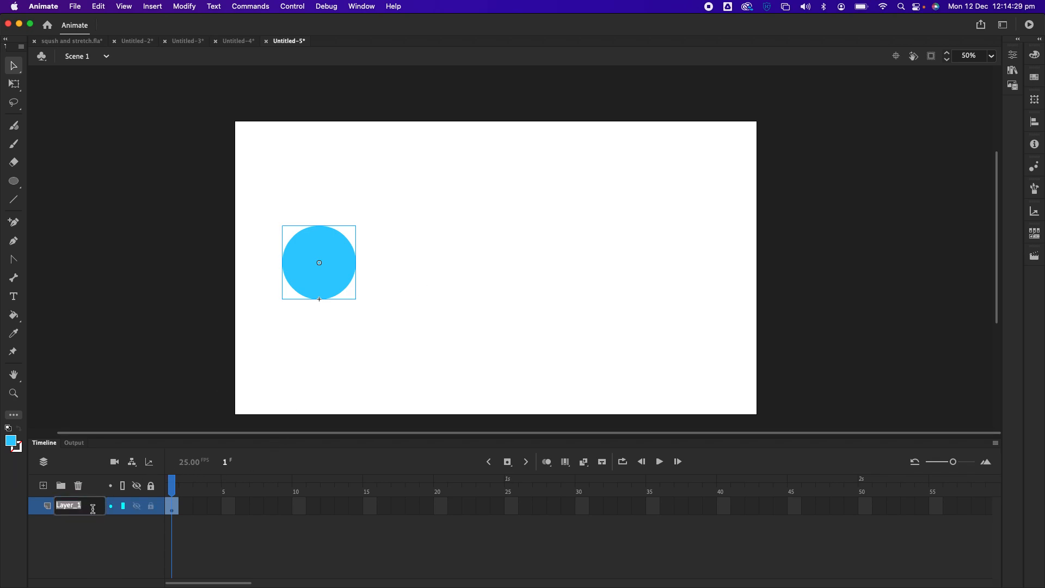
type("an")
key("Return")
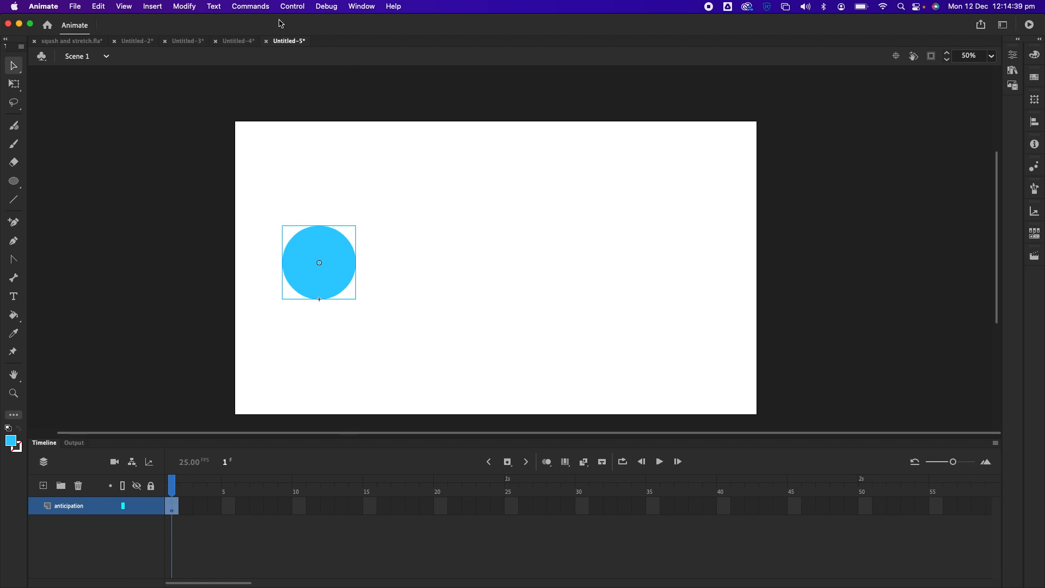
Show the rulers and place guides: horizontal under the ball, vertical through its centre, and vertical at about 1560 px
left_click(124, 7)
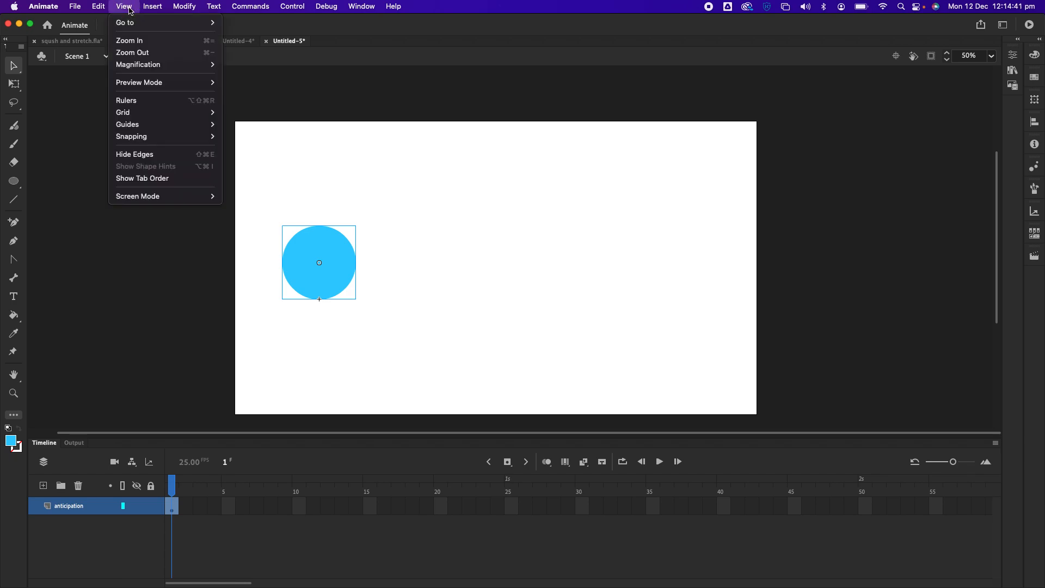
left_click(131, 101)
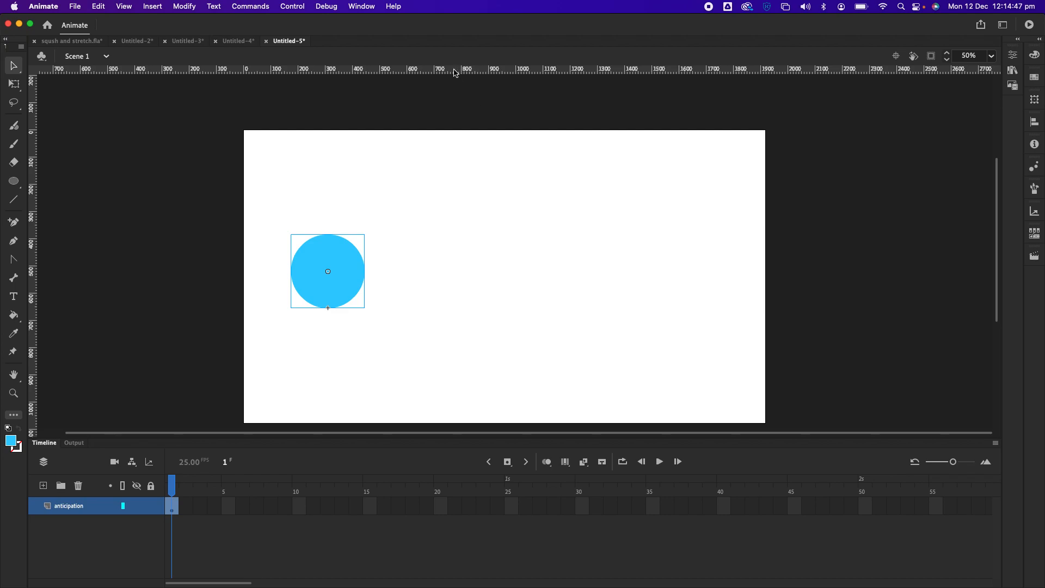
mouse_move(477, 70)
left_mouse_down()
mouse_move(478, 129)
mouse_move(450, 217)
mouse_move(396, 305)
mouse_move(367, 308)
left_mouse_up()
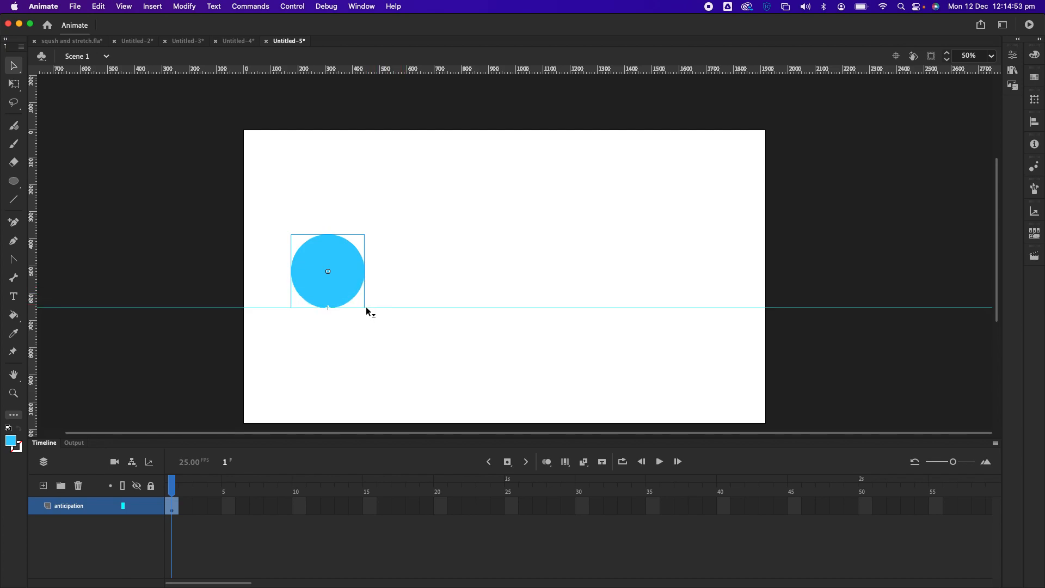
left_click_drag(34, 232, 328, 271)
left_click(444, 228)
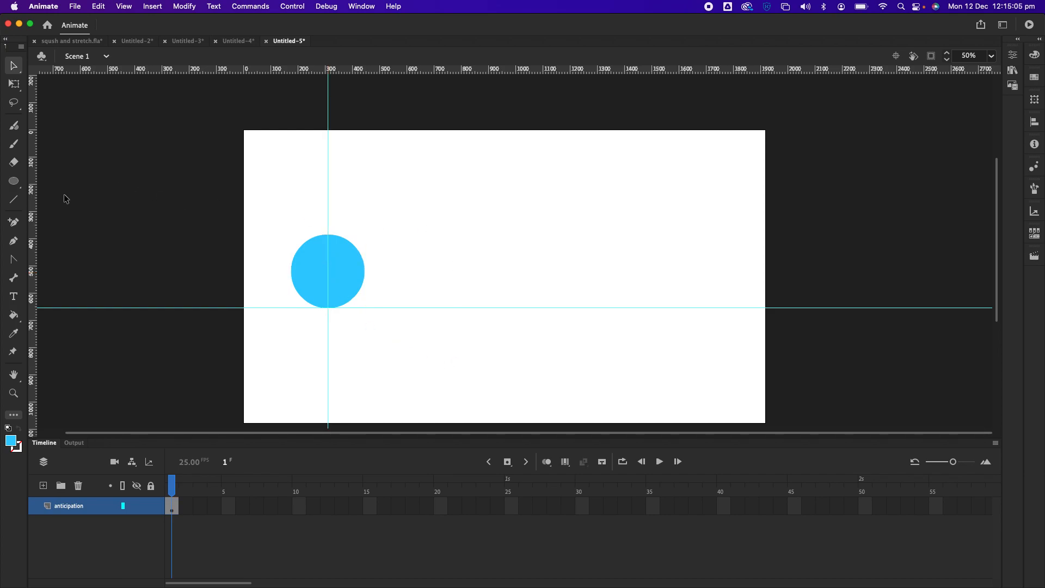
left_click_drag(33, 206, 669, 116)
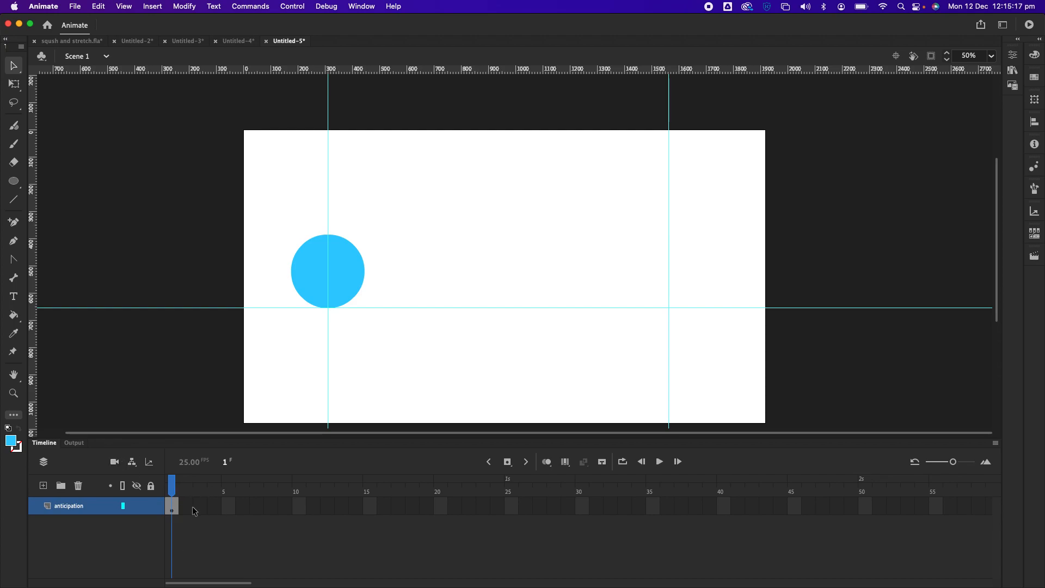
Create a classic tween on the anticipation layer from frame 1 and insert a keyframe at frame 25
left_click(173, 509)
right_click(174, 509)
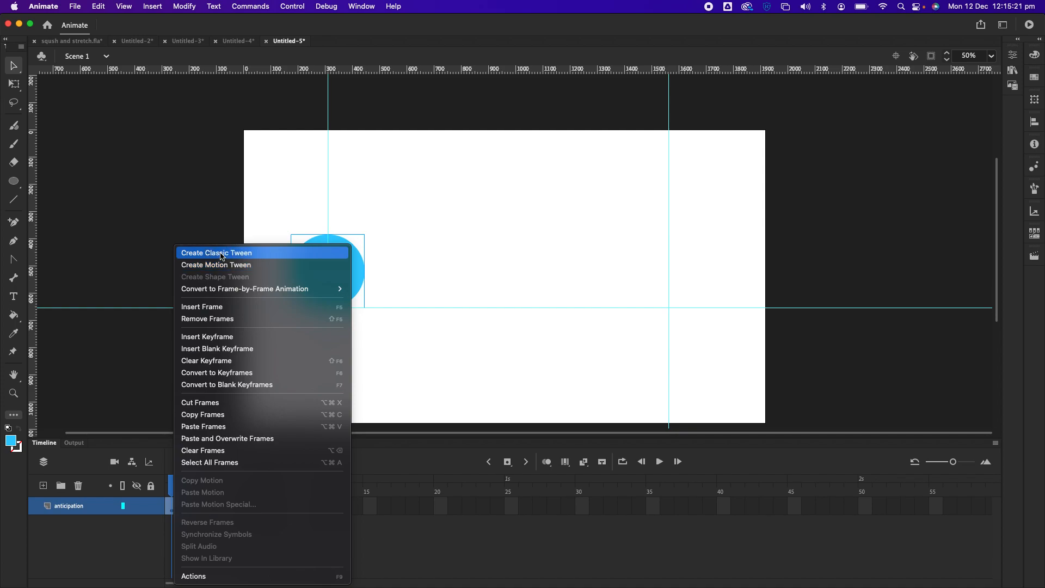
left_click(220, 254)
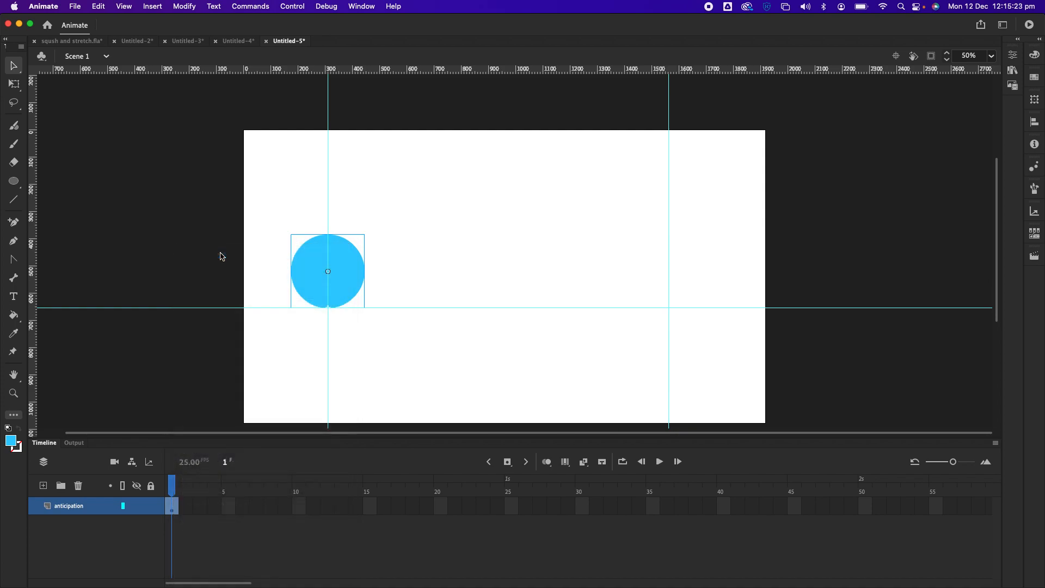
left_click(511, 505)
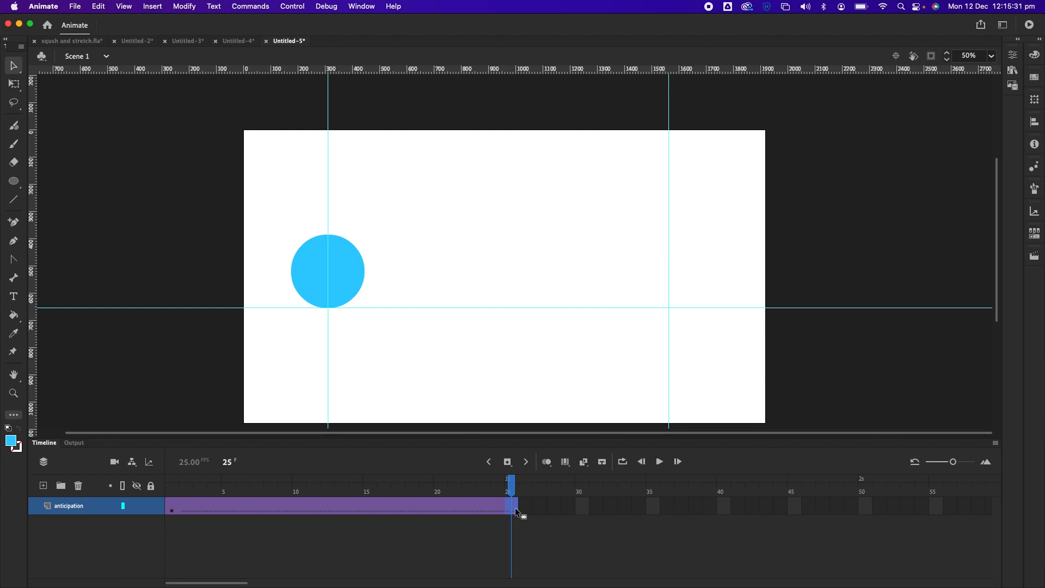
key("F6")
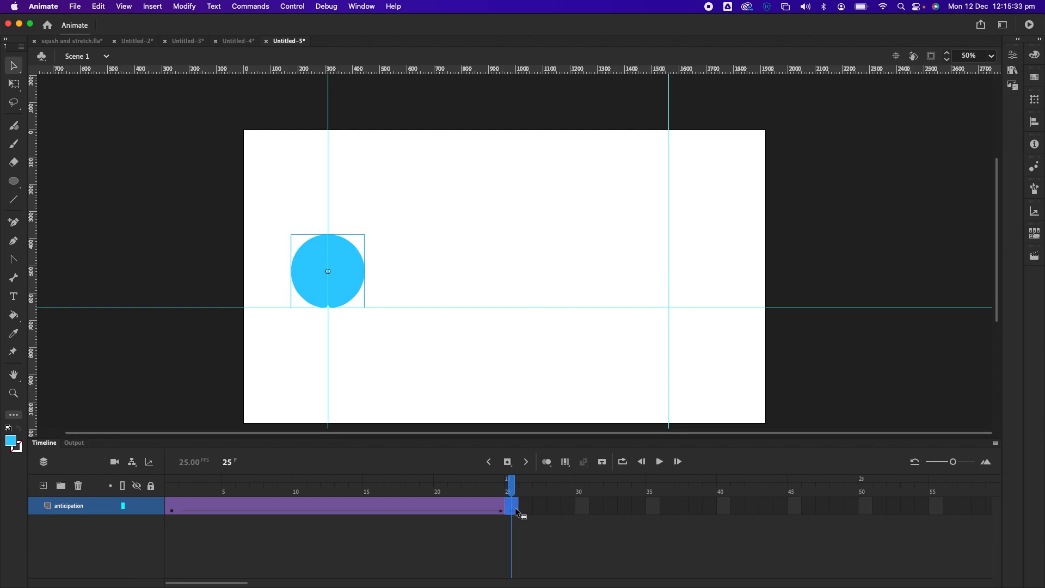
Move the ball at frame 25 horizontally to the right-hand vertical guide and play back the animation
left_click_drag(357, 291, 696, 290)
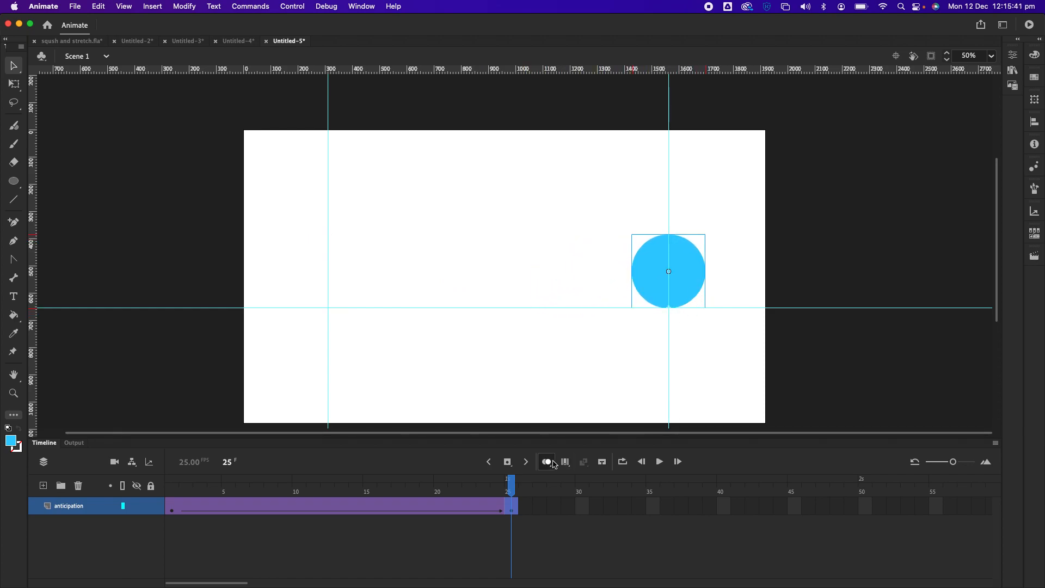
key("Return")
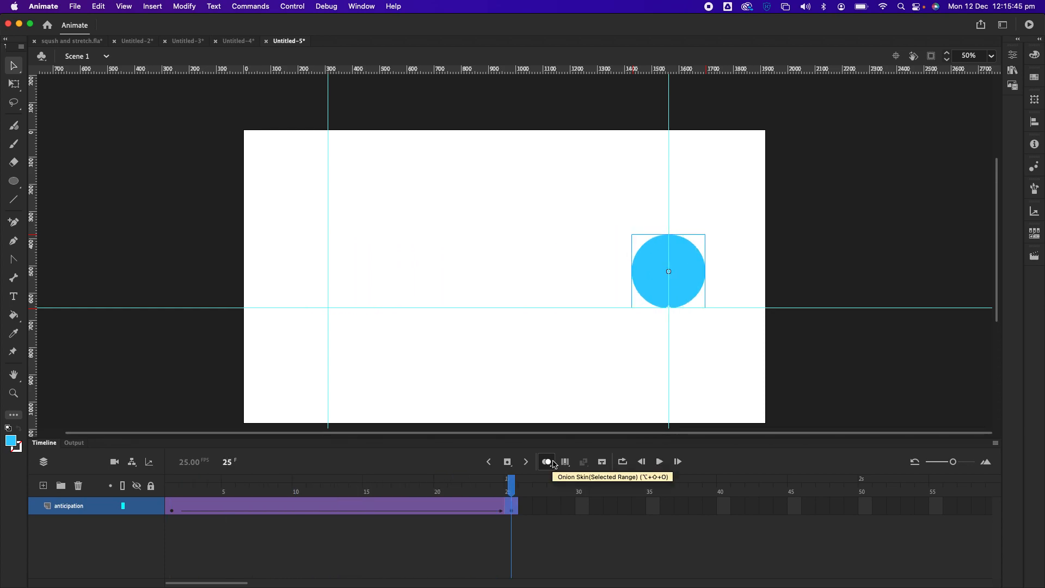
key("Return")
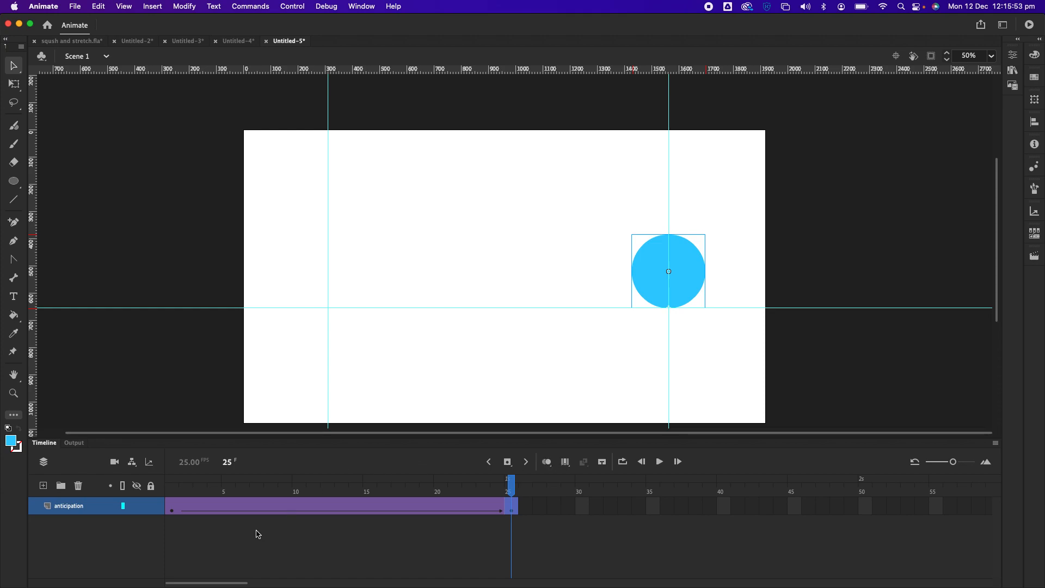
Insert one frame into the tween at frame 5, and insert and remove one frame at frame 20
left_click(224, 507)
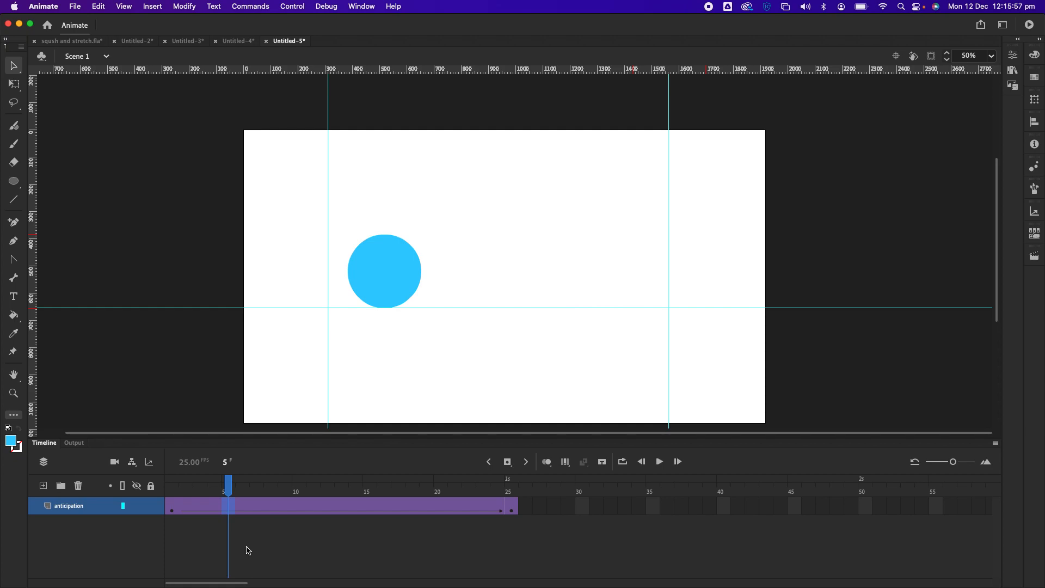
key("F5")
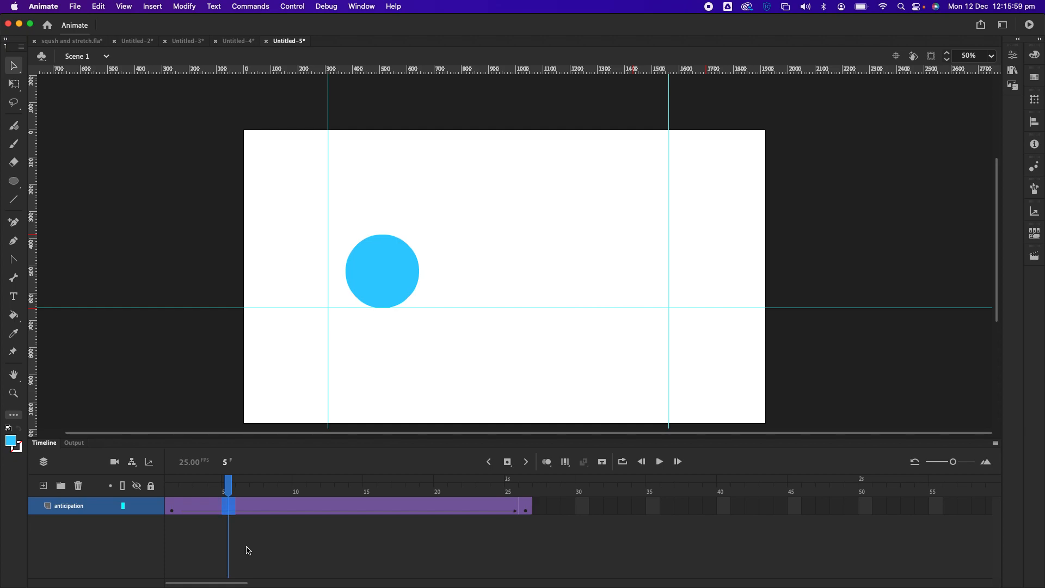
left_click(438, 507)
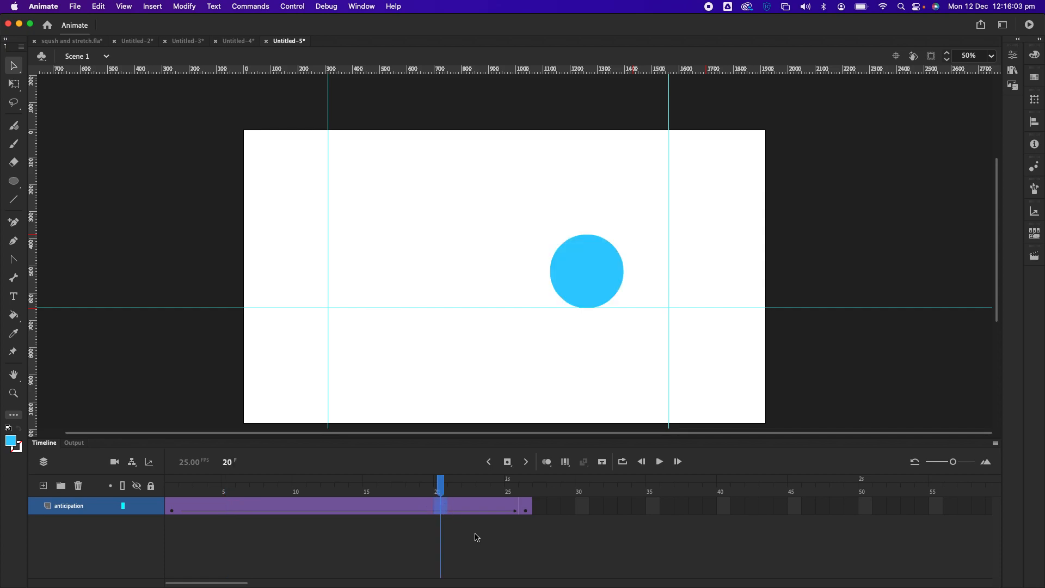
key("F5")
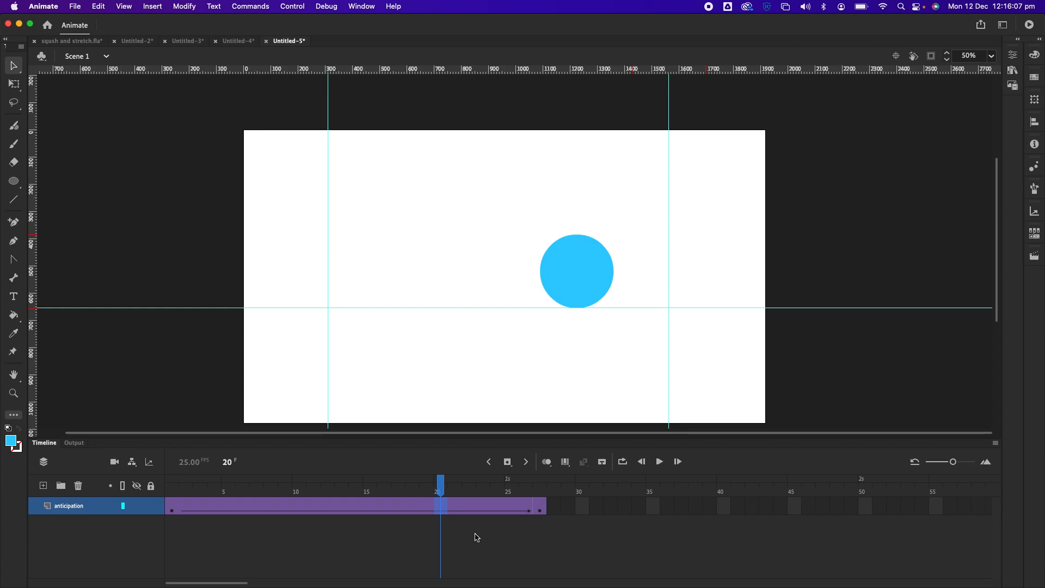
key("shift+F5")
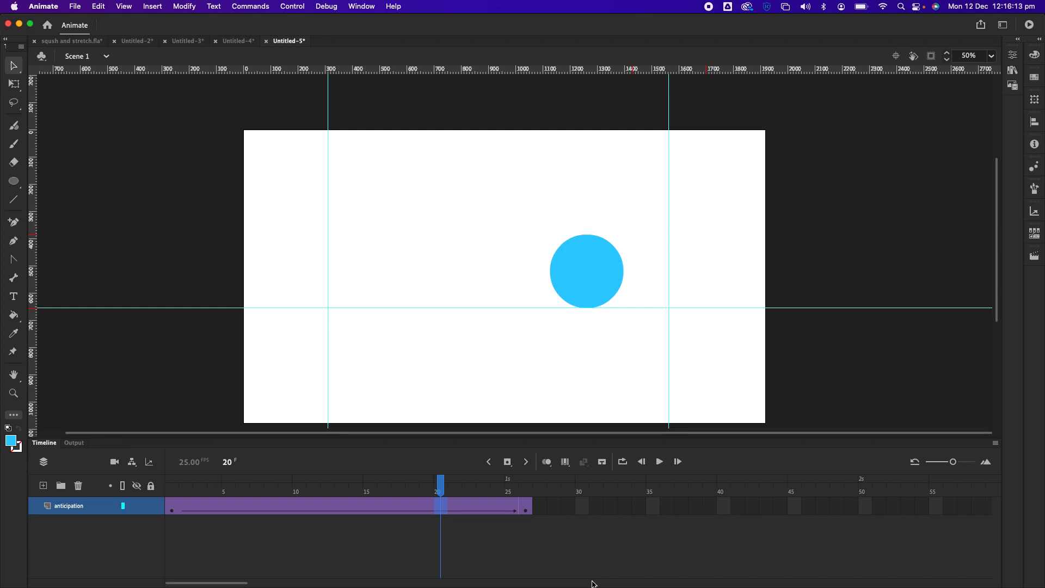
Insert a keyframe at frame 20 and shorten the tween segment after it so its end keyframe sits at frame 25
key("F6")
left_click(562, 531)
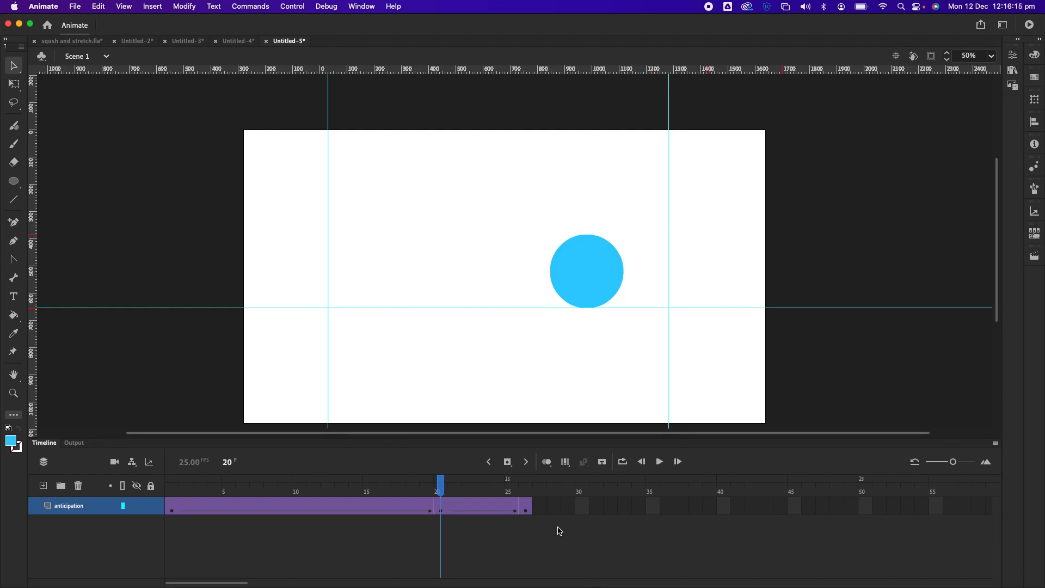
left_click(489, 508)
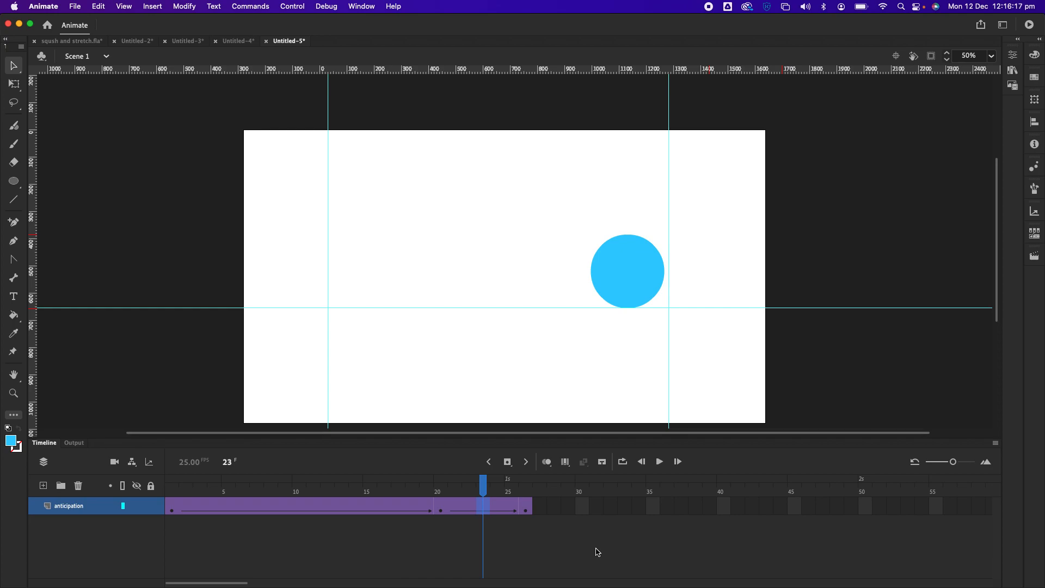
key("shift+F5")
key("shift+F5")
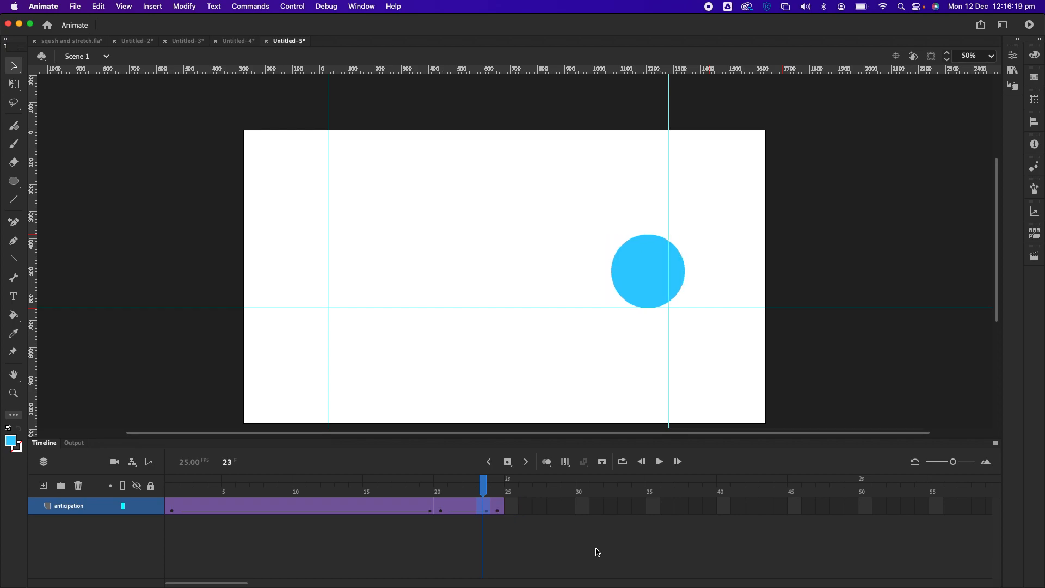
key("F5")
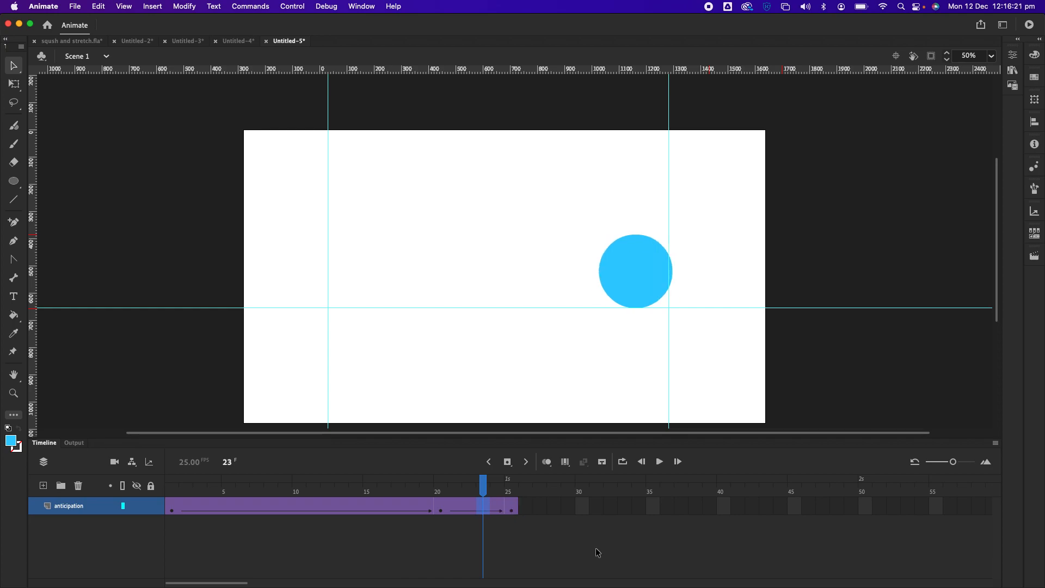
left_click(534, 512)
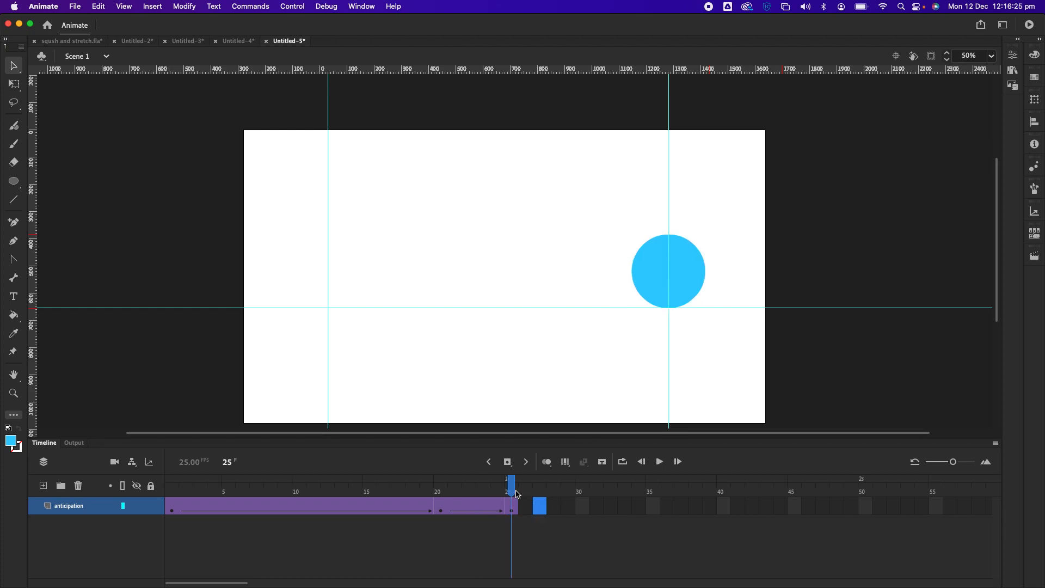
Insert a keyframe at frame 5 of the anticipation layer's classic tween
left_click_drag(512, 482, 228, 480)
left_click(228, 509)
key("F6")
left_click(578, 522)
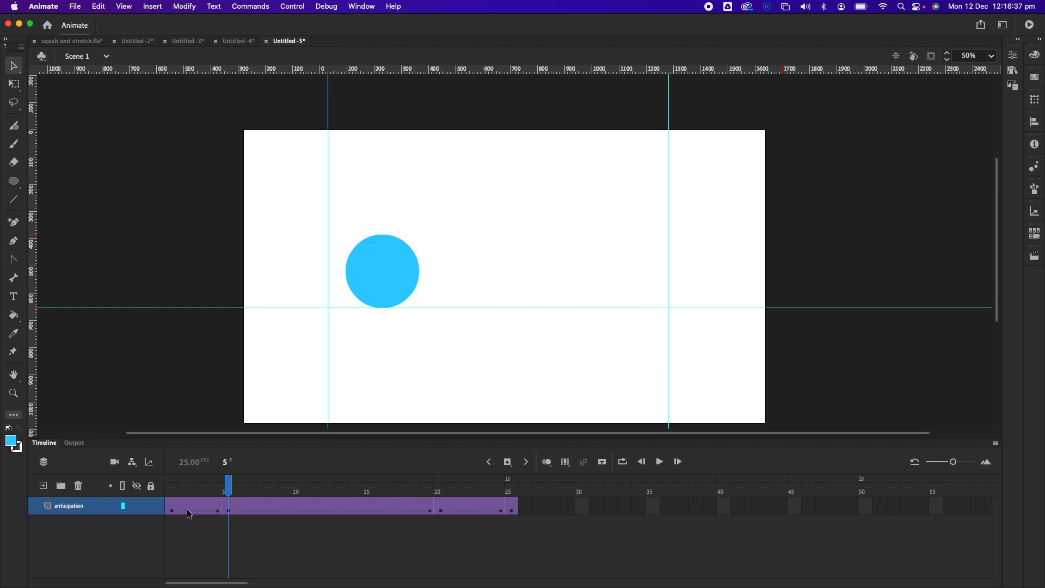
Copy the keyframe at frame 1 and paste it over frame 5 so the ball holds its starting position
left_click(169, 509)
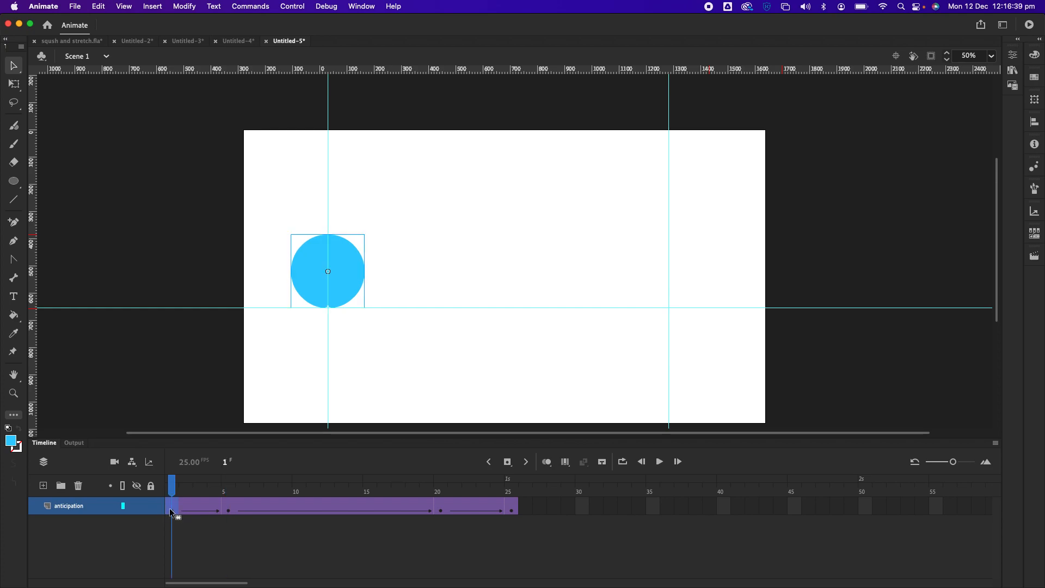
right_click(170, 509)
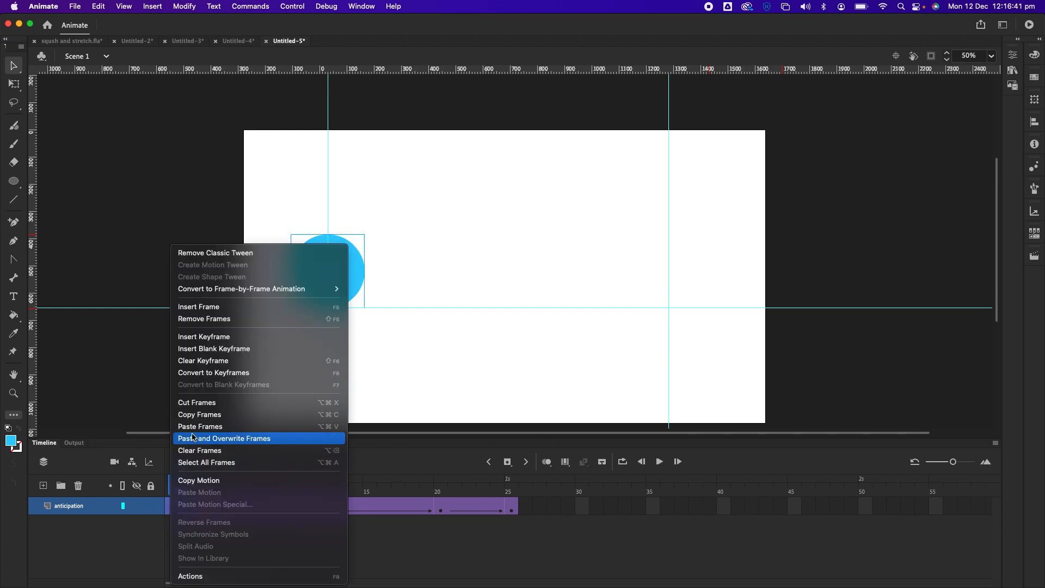
left_click(217, 417)
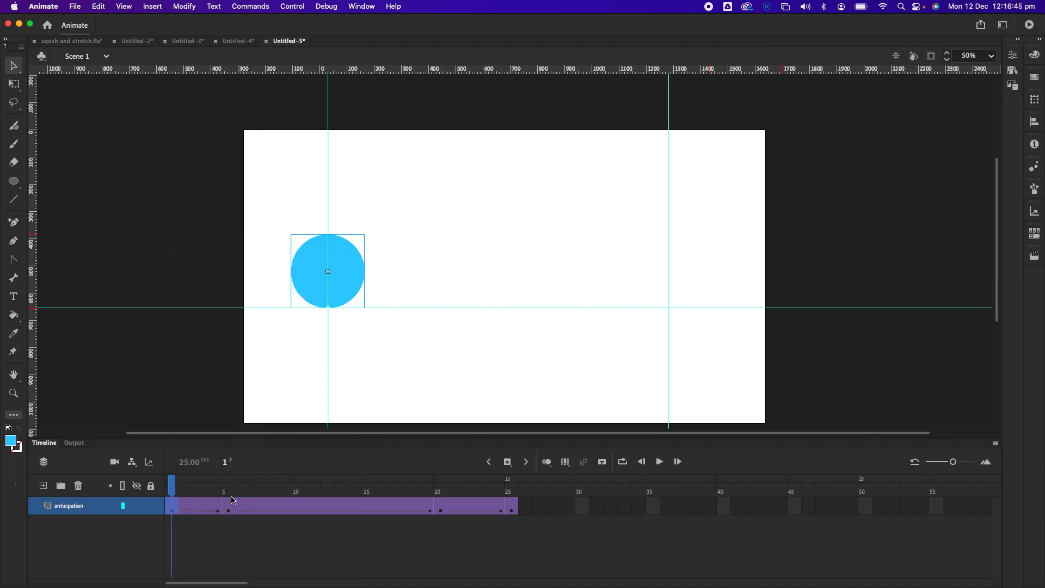
left_click(229, 506)
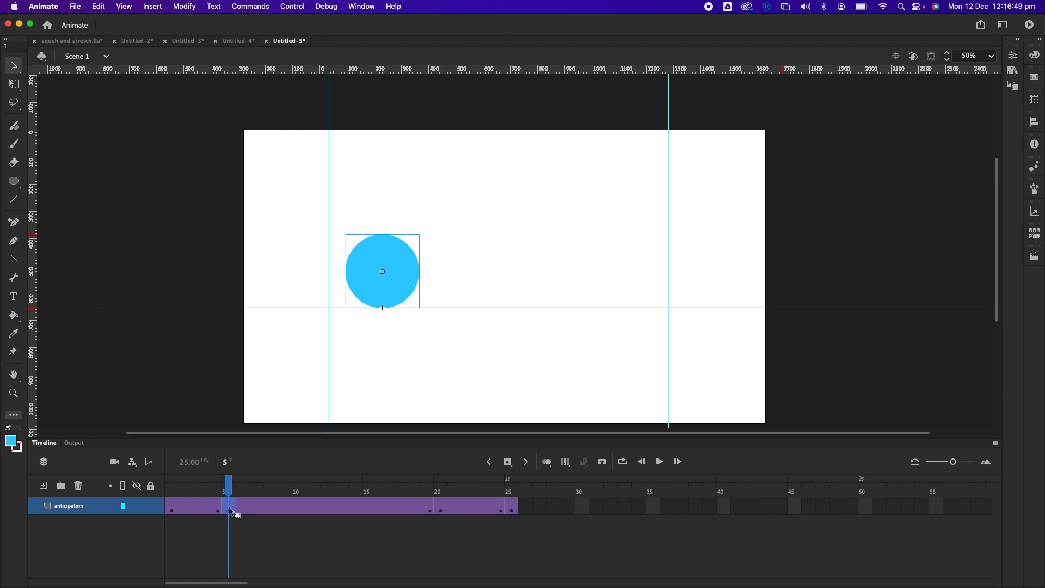
right_click(228, 506)
left_click(264, 426)
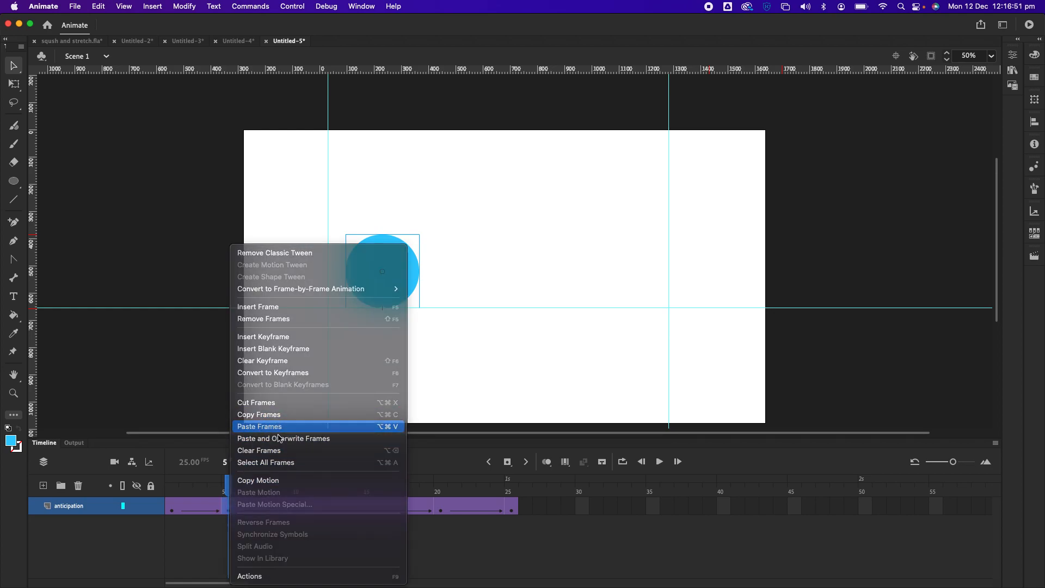
Copy the end keyframe at frame 25, paste it over frame 20, and scrub to frame 25 to check the hold
left_click(513, 509)
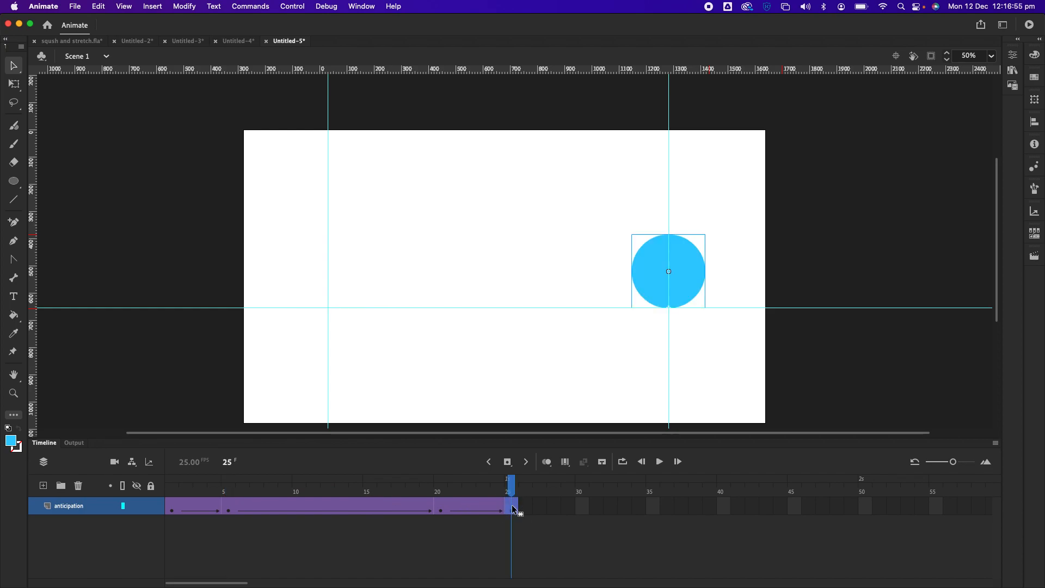
right_click(511, 505)
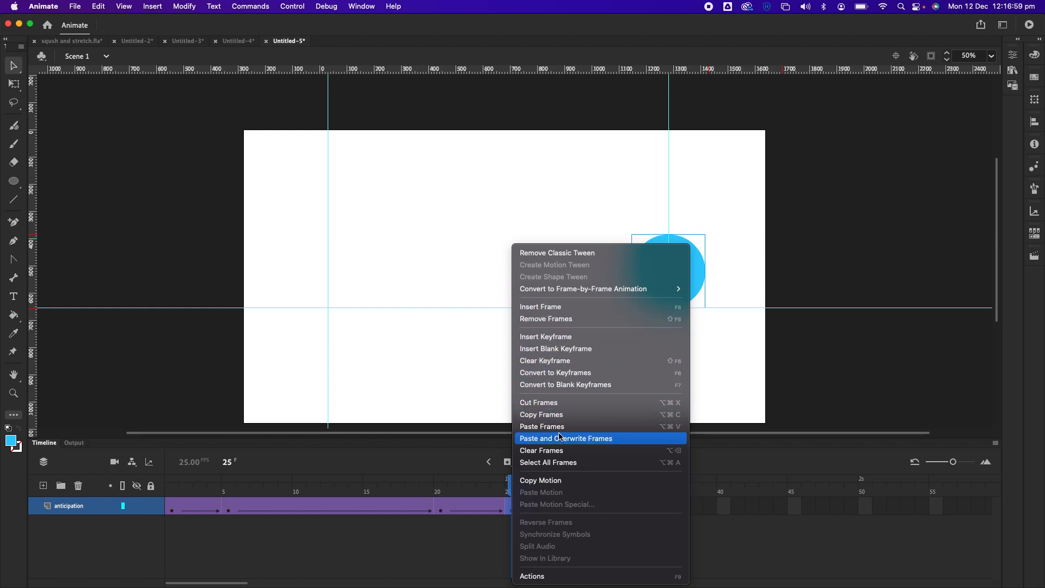
left_click(554, 416)
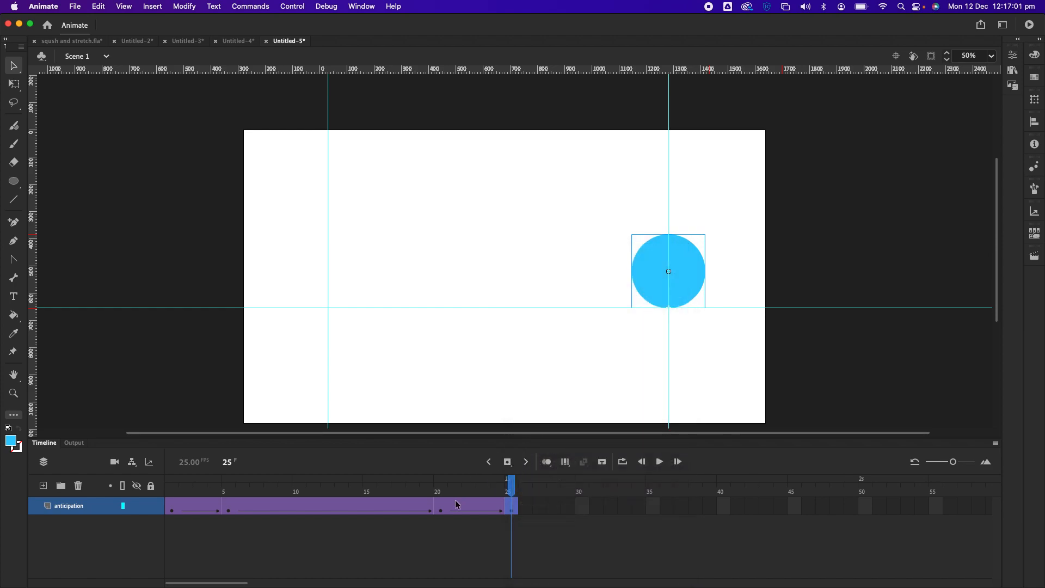
left_click(439, 509)
right_click(440, 507)
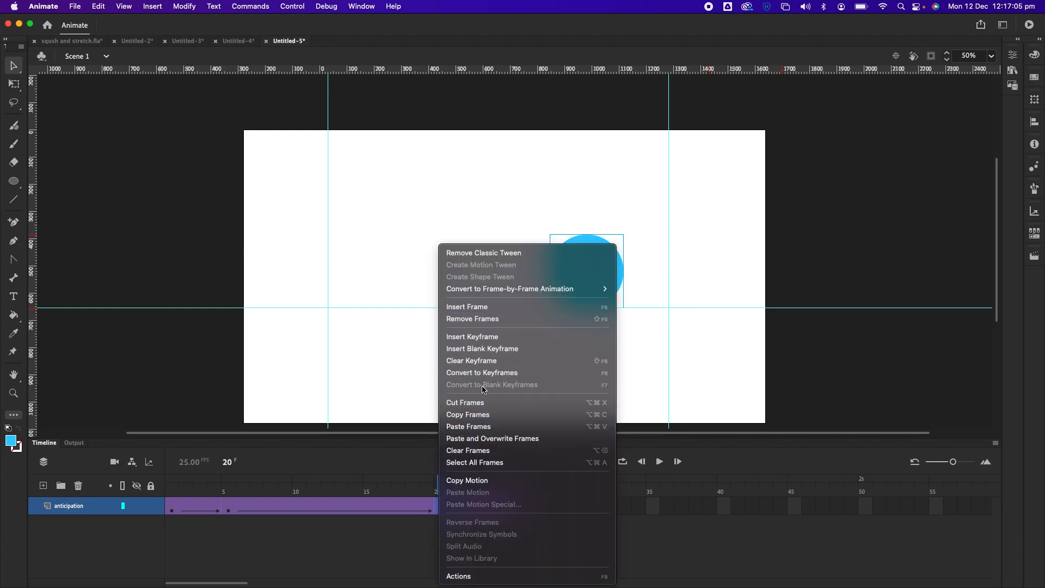
left_click(488, 427)
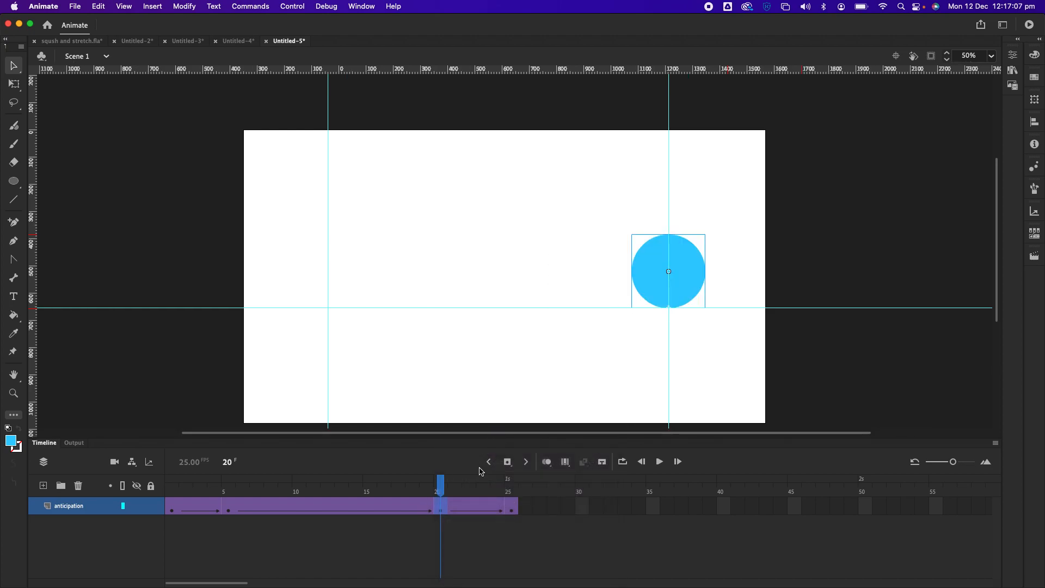
left_click_drag(439, 490, 510, 502)
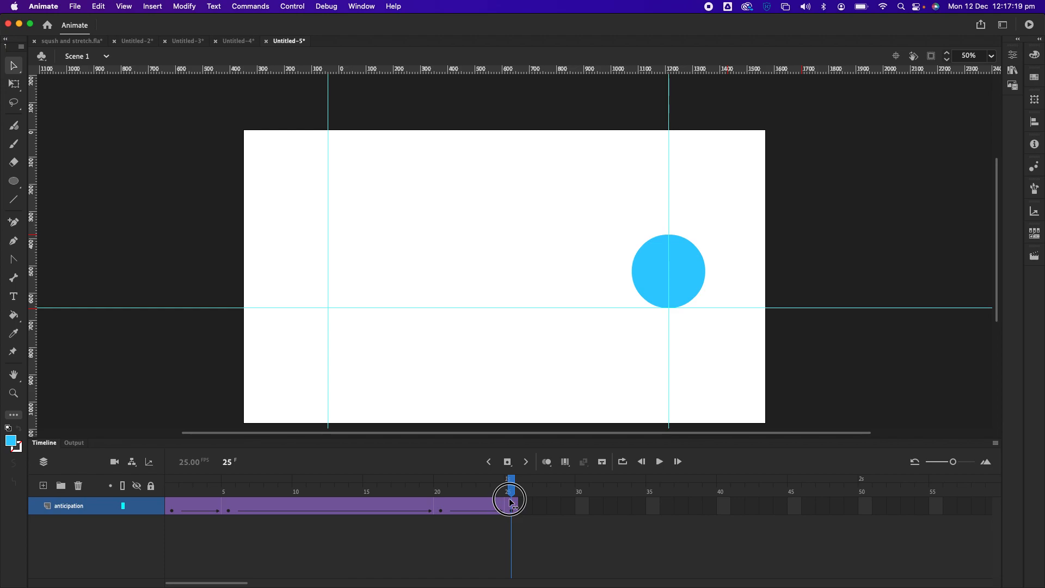
Insert five frames into the first tween segment at frame 3, moving its end keyframe to frame 10
left_click_drag(511, 503, 221, 475)
left_click(201, 506)
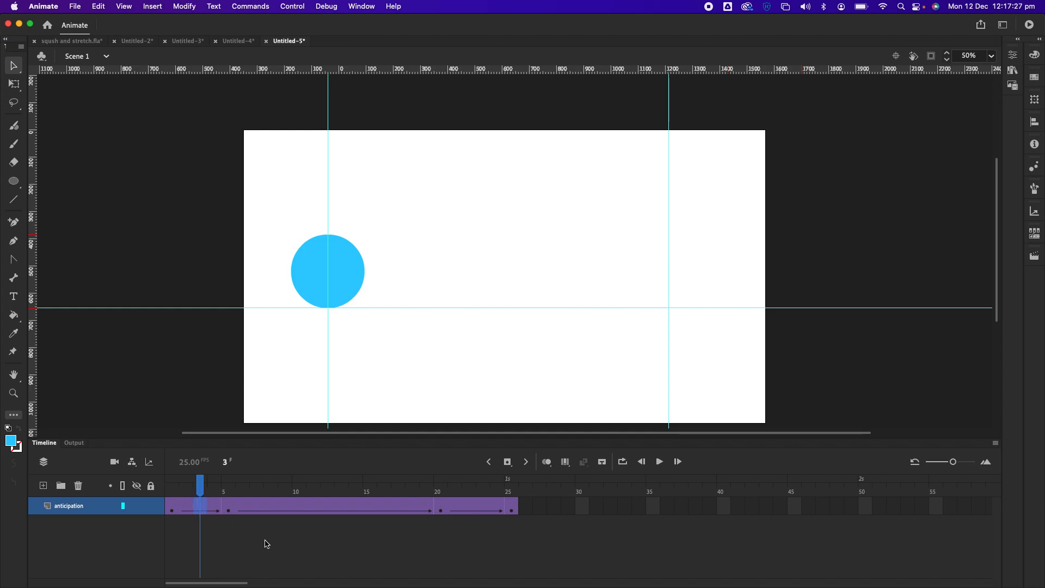
left_click(240, 508)
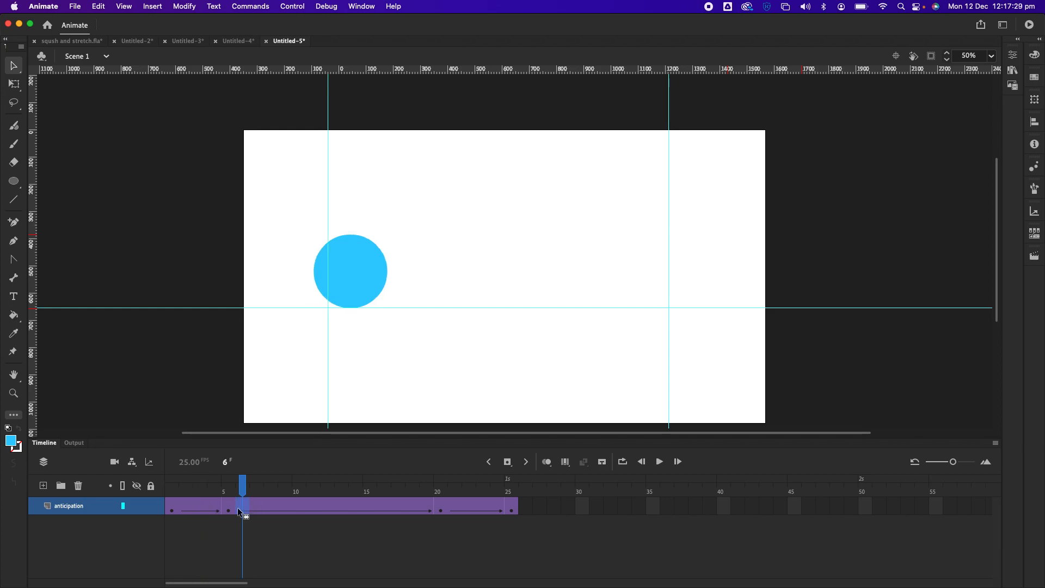
left_click(197, 505)
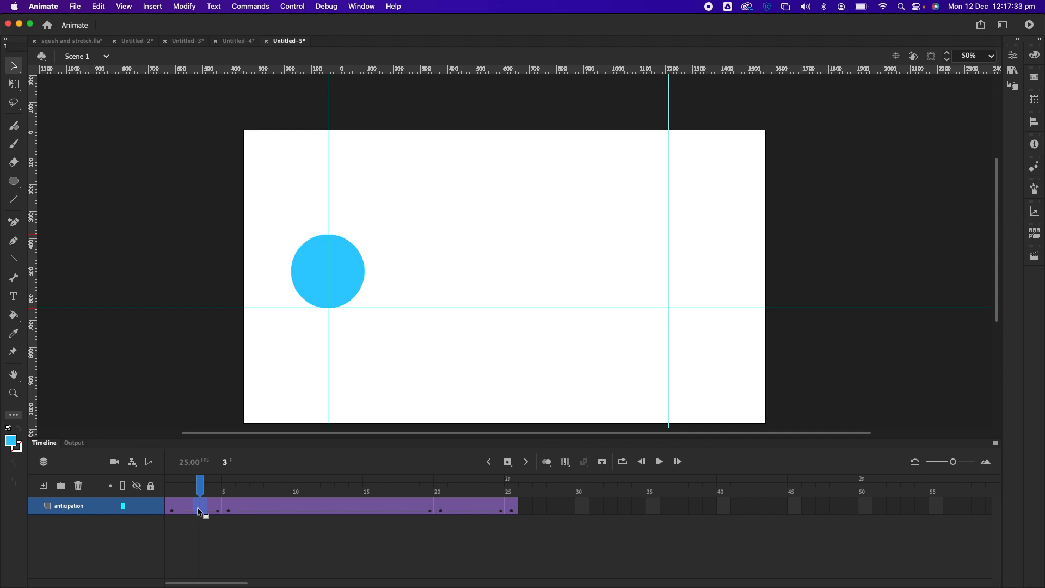
key("F5")
key("F5")
key("F5")
key("F5")
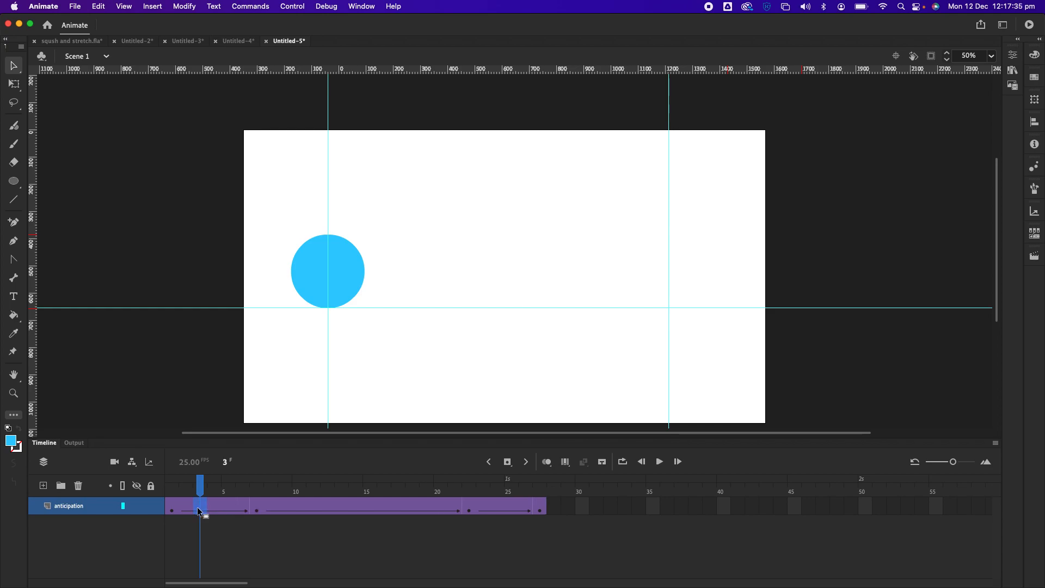
key("F5")
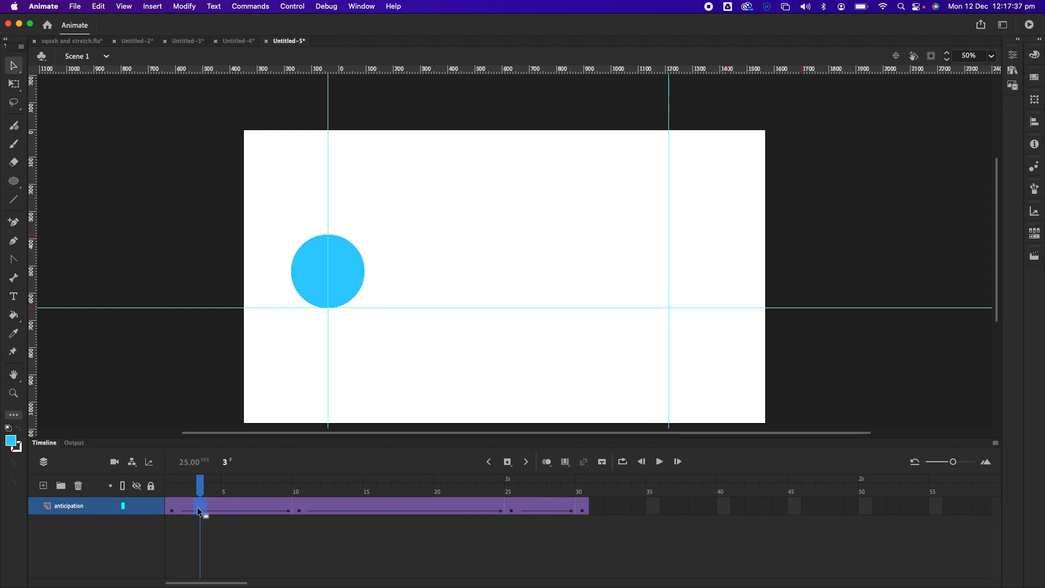
Insert five frames into the last tween segment at frame 27, moving the end keyframe to frame 35, and play from frame 1
left_click(538, 508)
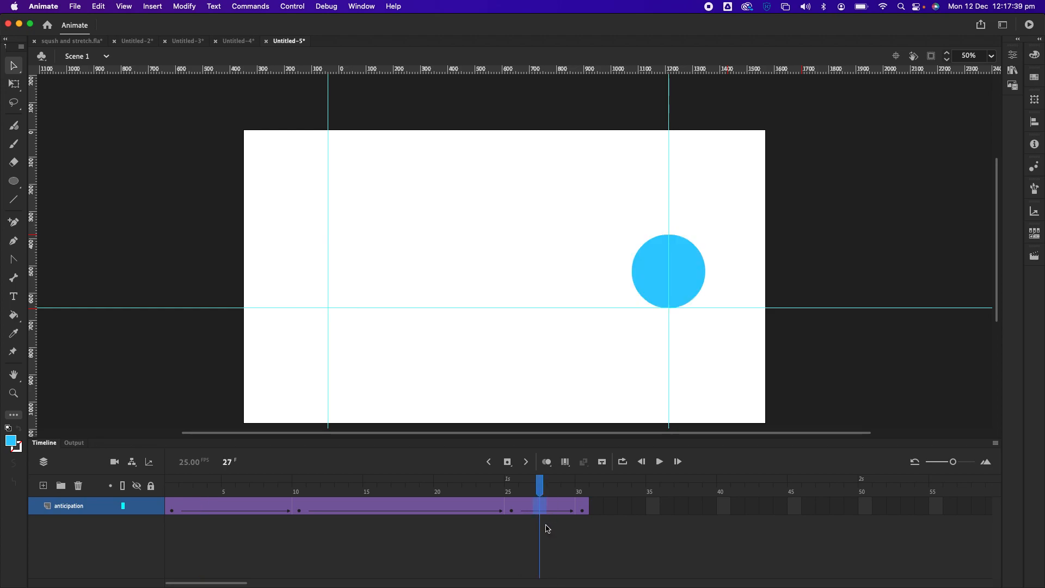
key("F5")
key("F5")
key("F5")
key("F5")
key("F5")
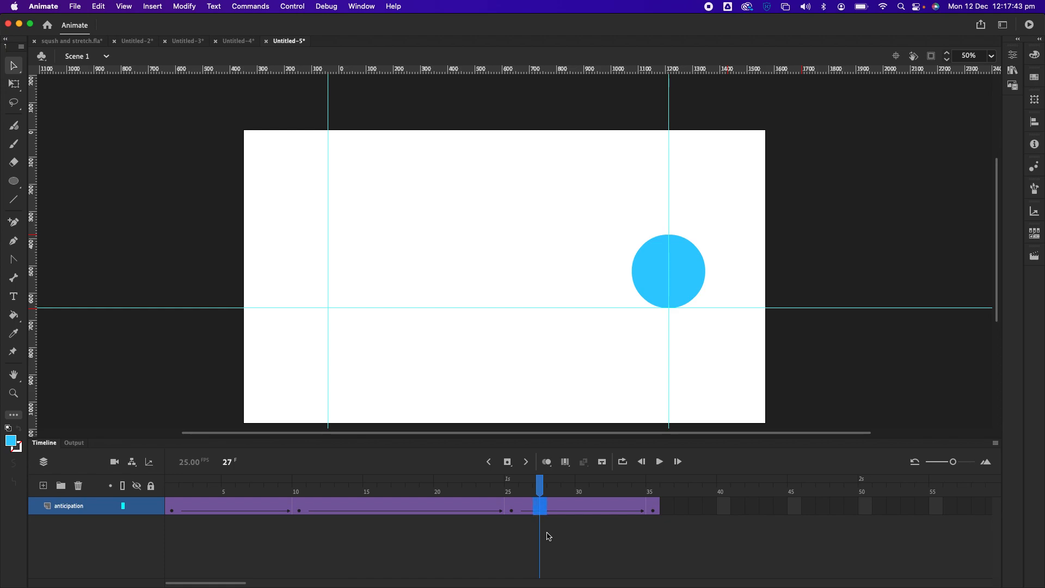
left_click_drag(541, 484, 165, 485)
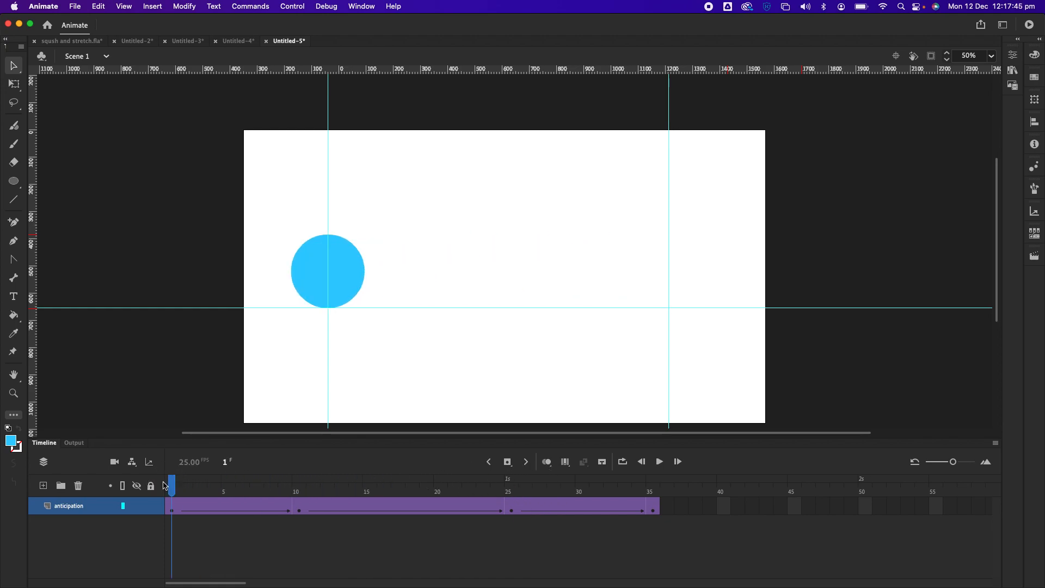
key("Return")
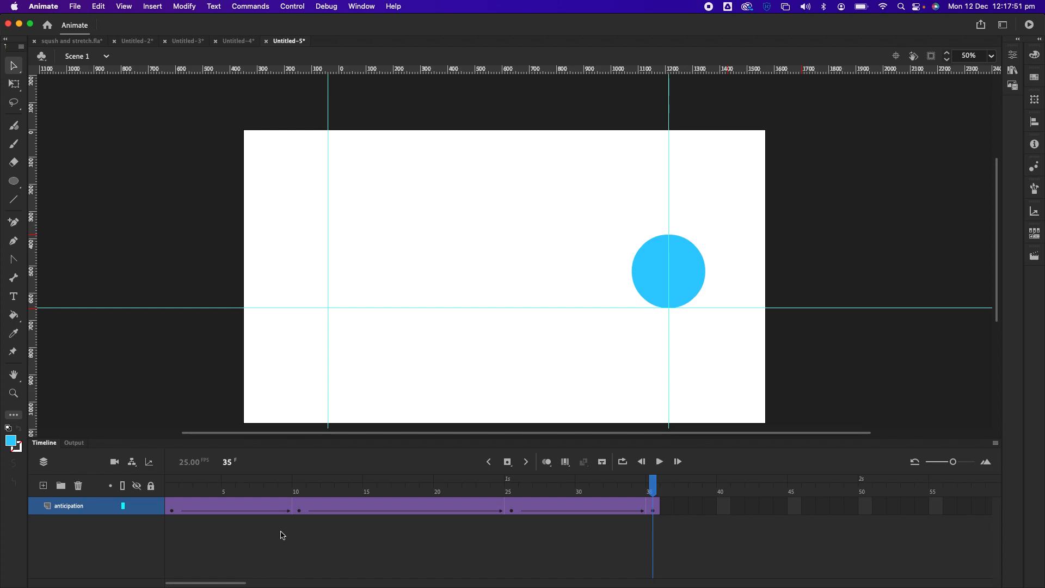
Insert a keyframe at frame 7 in the opening hold segment of the anticipation layer
mouse_move(282, 498)
left_mouse_down()
mouse_move(226, 492)
mouse_move(352, 495)
mouse_move(275, 495)
left_mouse_up()
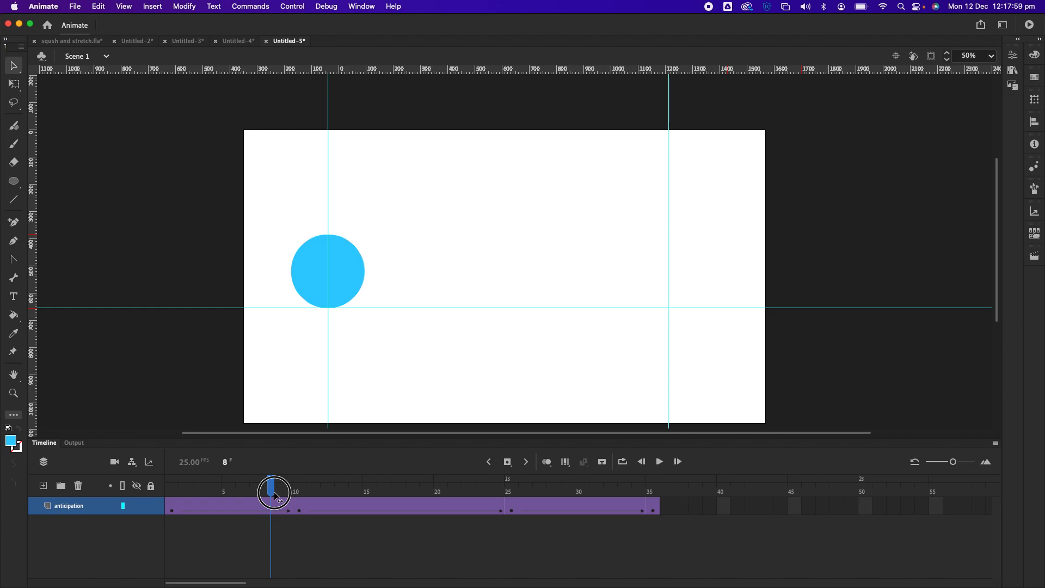
left_click_drag(275, 496, 275, 497)
left_click(287, 509)
left_click(275, 509)
left_click(258, 506)
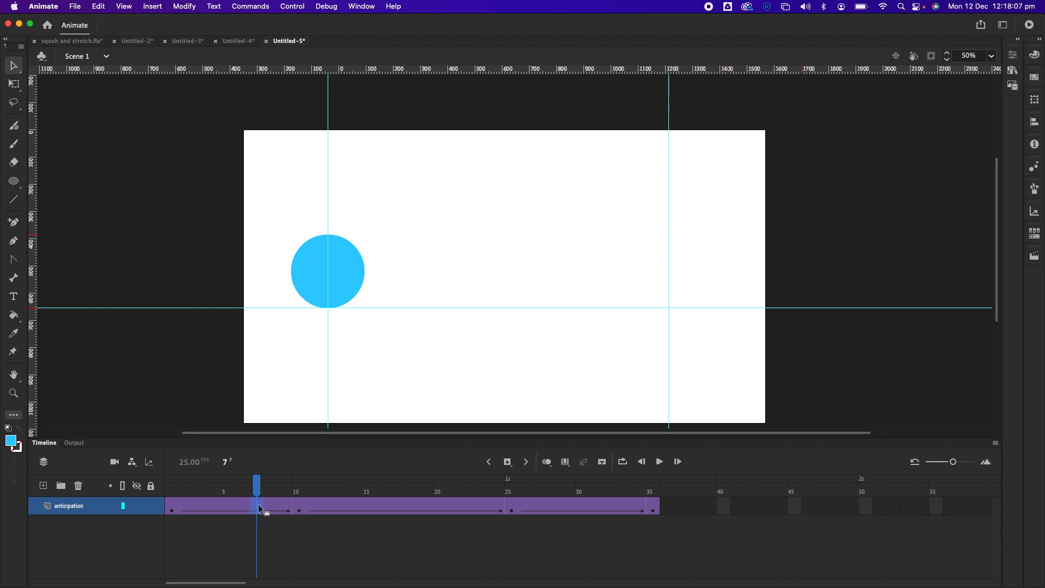
left_click(258, 506)
Insert a keyframe at frame 28 in the closing hold segment, keeping the animation's end at frame 35
left_click(541, 509)
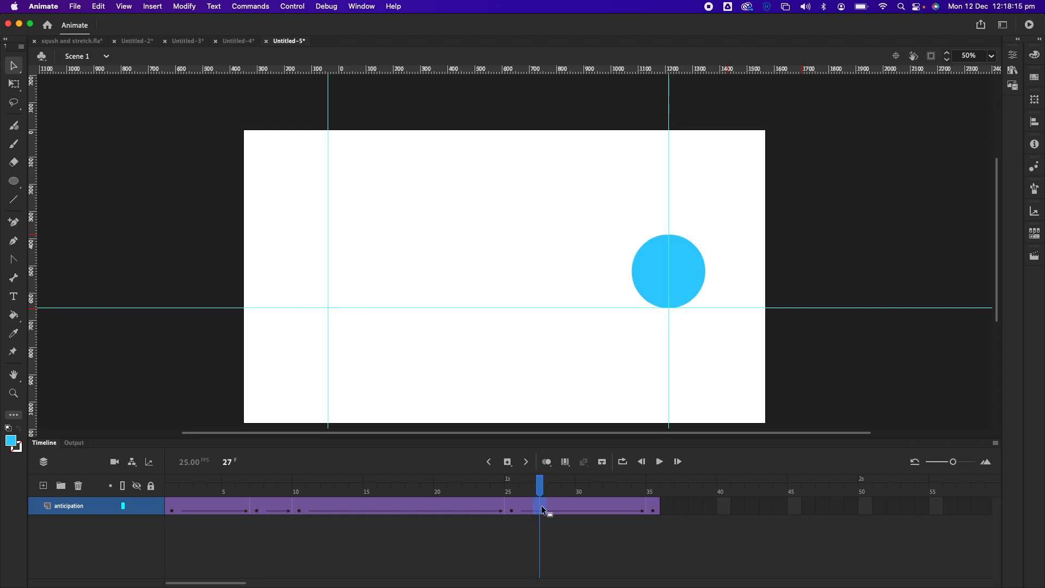
left_click(553, 508)
key("F5")
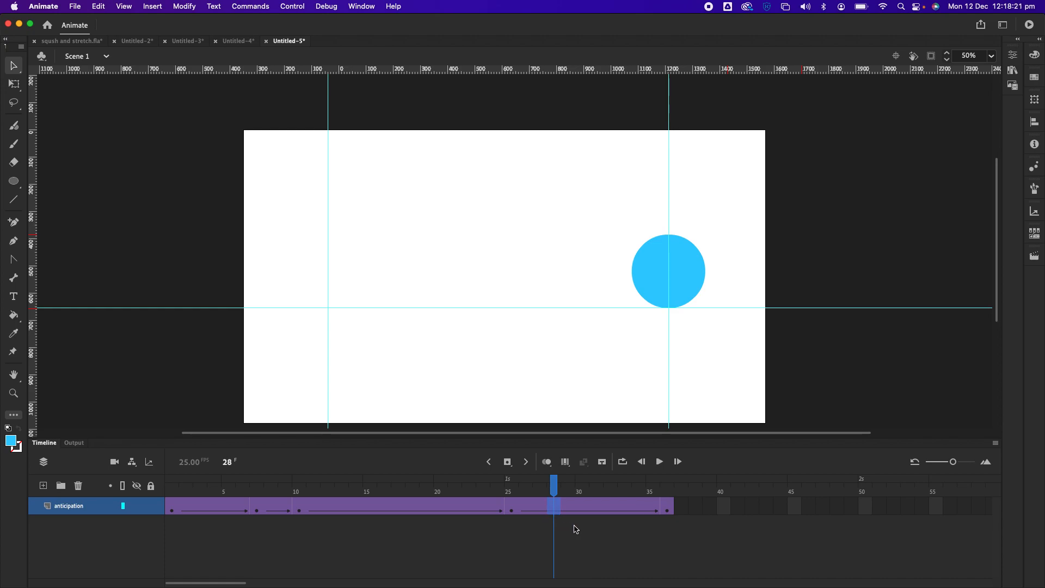
key("shift+F5")
key("F6")
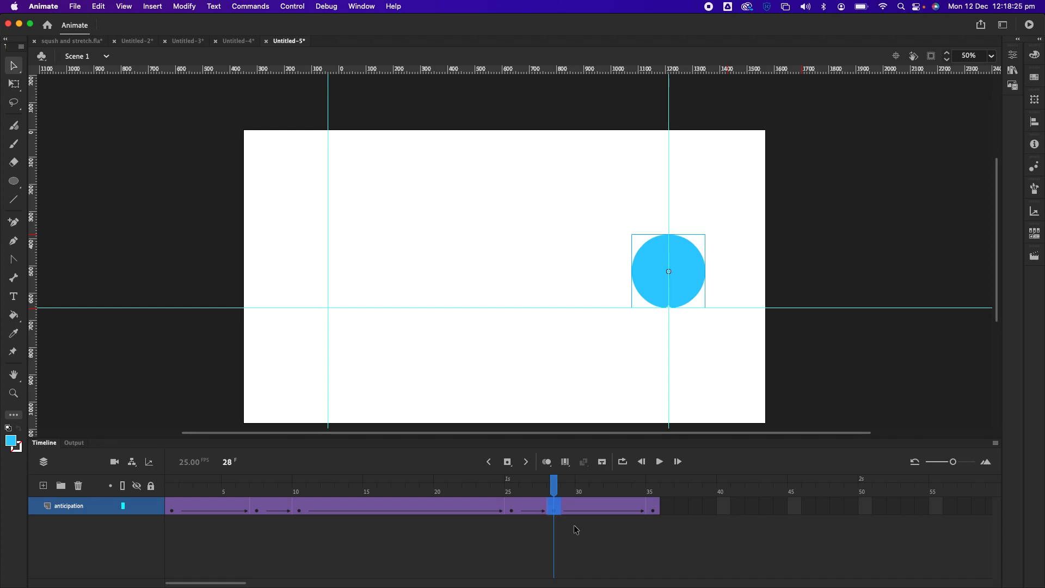
At frame 7, skew the ball to lean left with Free Transform and shift it so its base centres on the left guide
left_click_drag(555, 485, 257, 497)
left_click(257, 507)
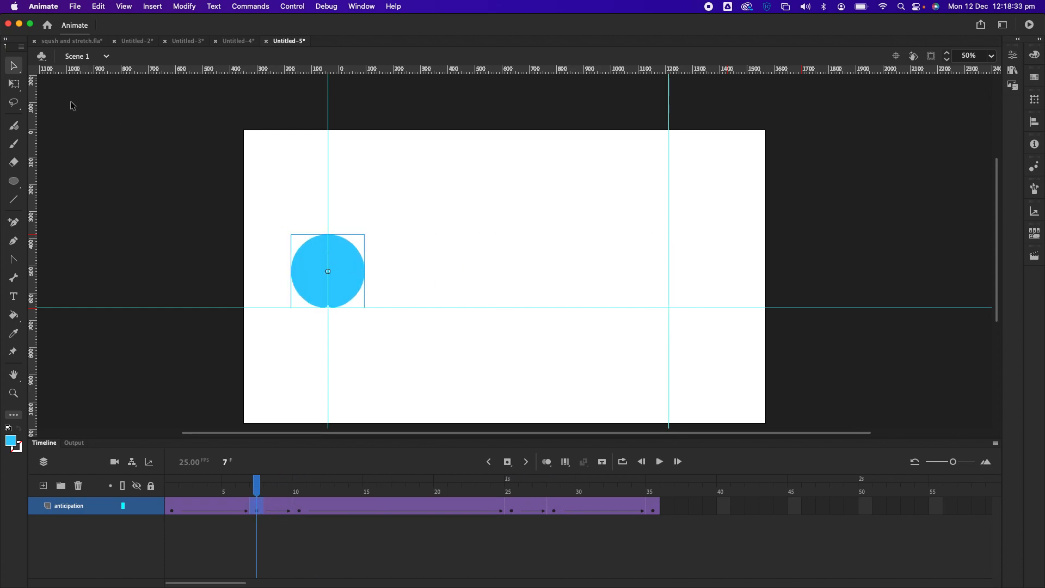
left_click(16, 85)
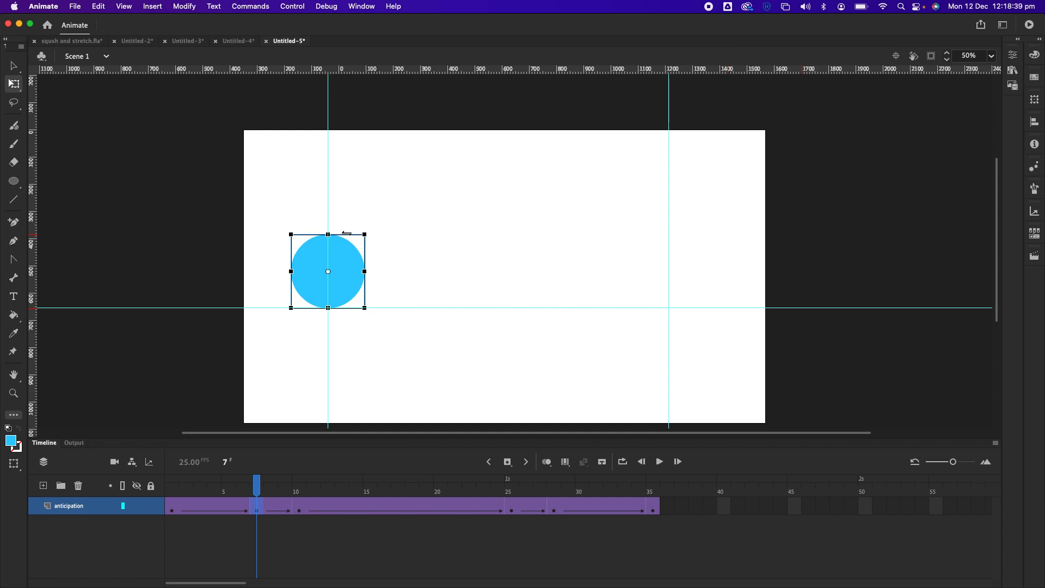
left_click_drag(347, 233, 334, 234)
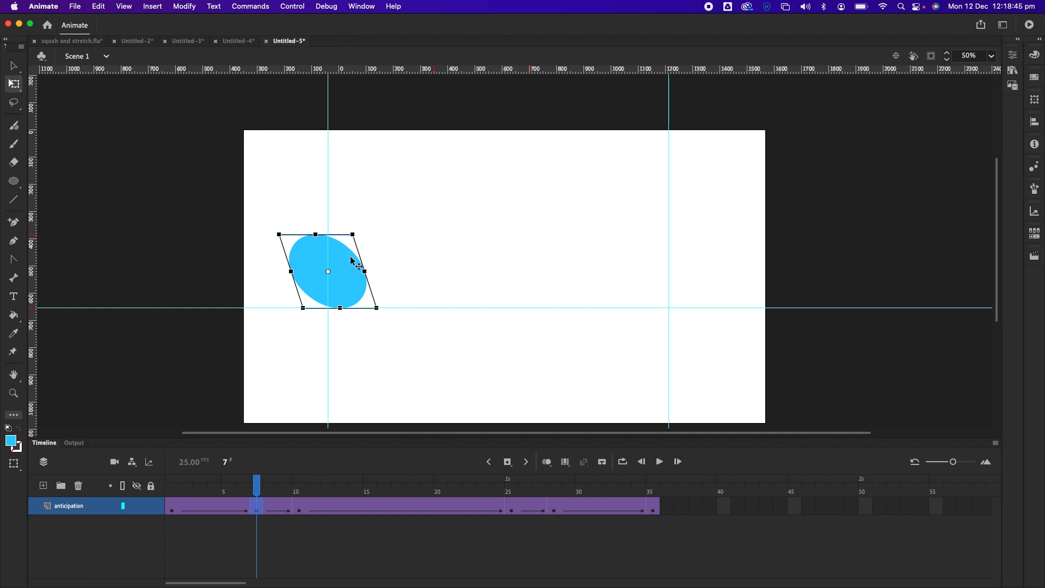
left_click_drag(350, 282, 339, 284)
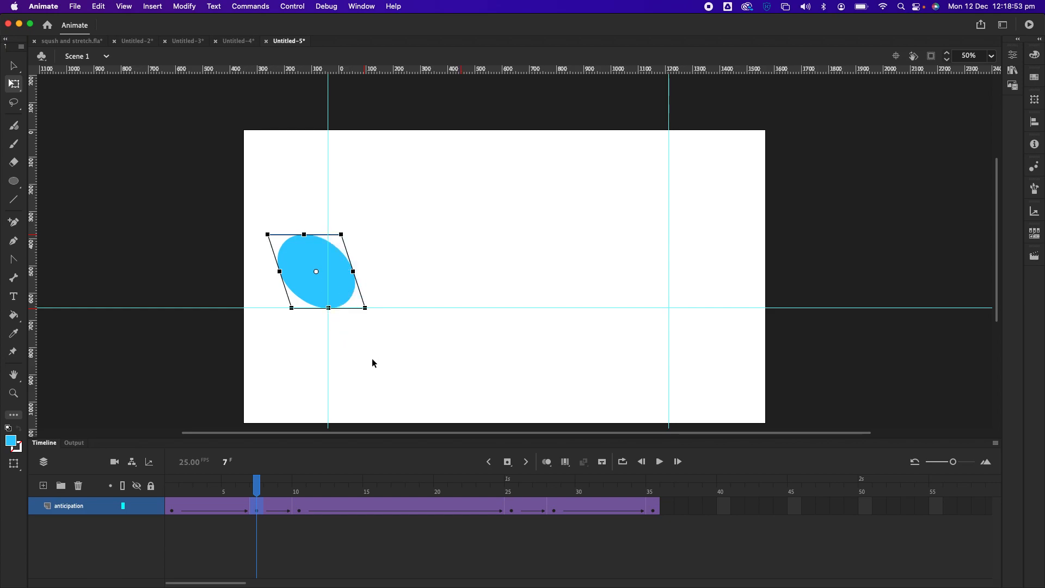
At frame 28, skew the ball to lean right and shift it so its base centres on the right guide
left_click(554, 508)
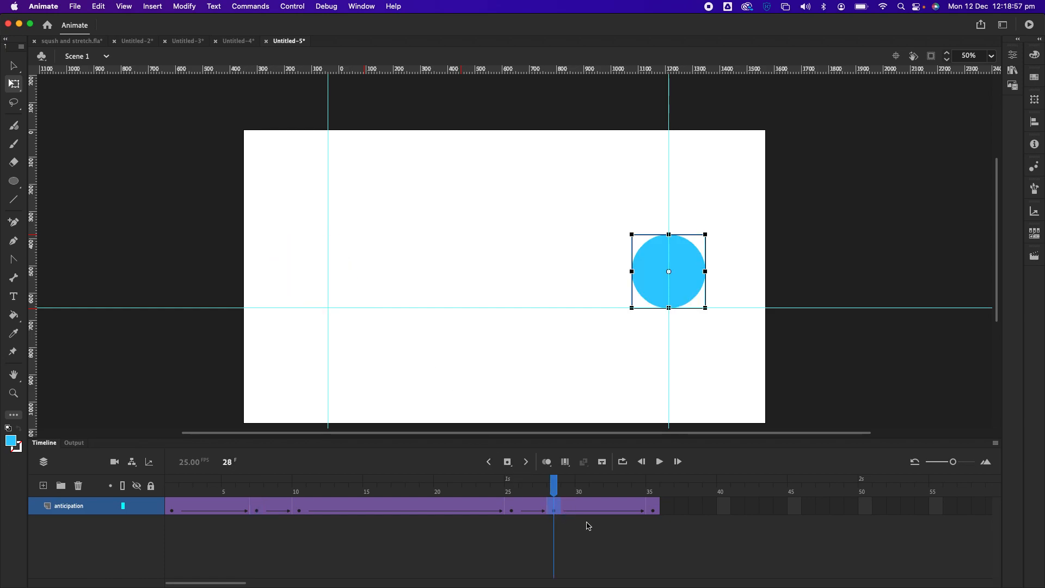
left_click_drag(657, 233, 668, 233)
left_click_drag(676, 282, 687, 286)
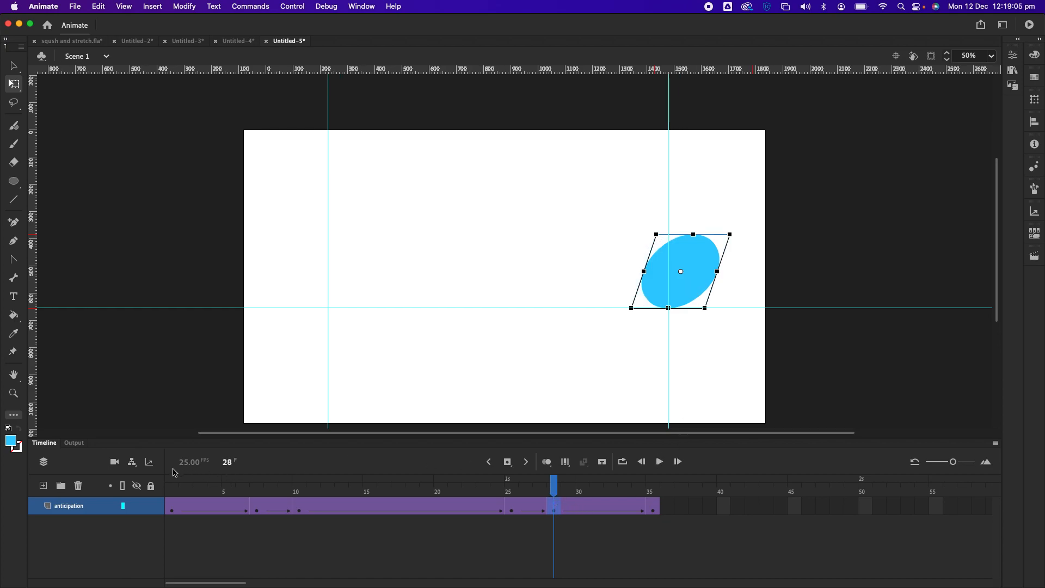
Play back the animation from the start and scrub through the timeline to check the ball's lean at both ends
left_click(175, 490)
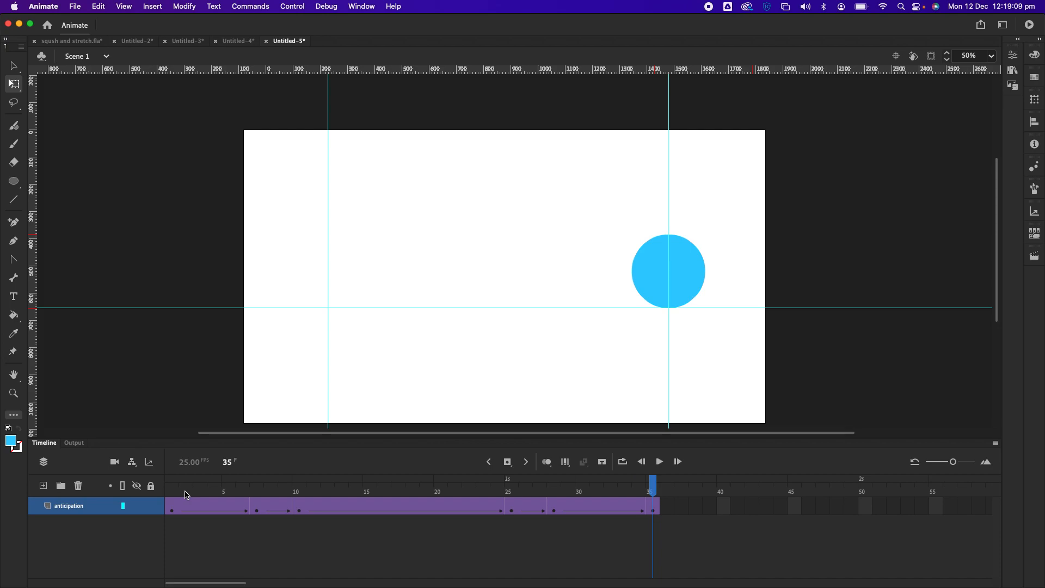
left_click_drag(187, 493, 651, 523)
left_click_drag(651, 524, 651, 525)
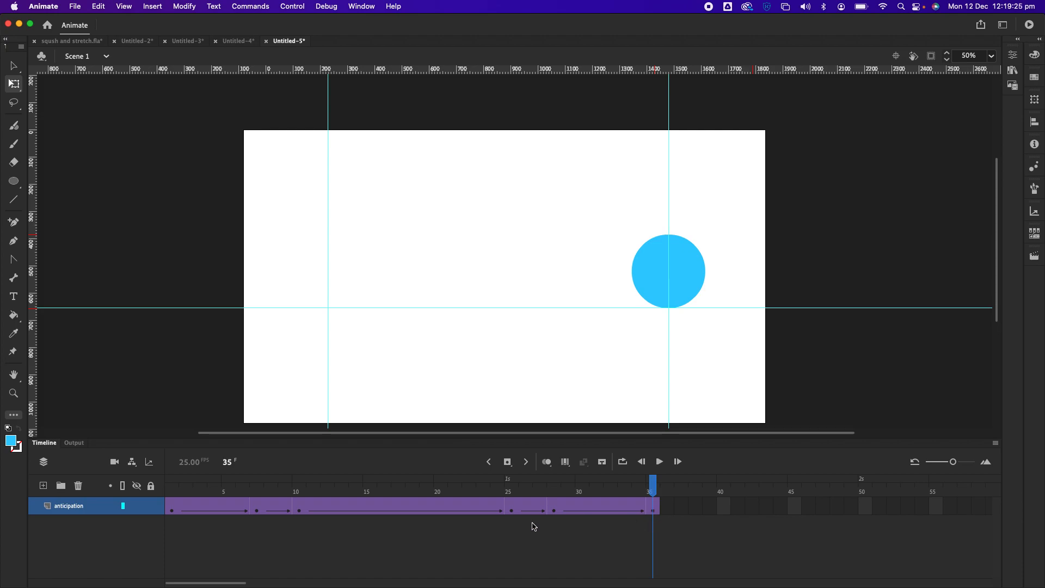
left_click(215, 505)
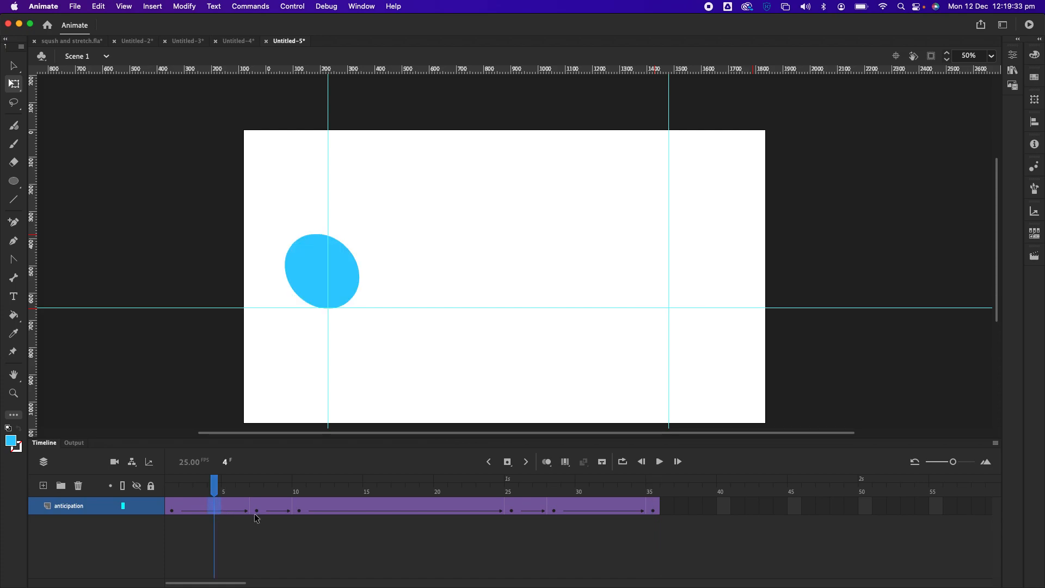
Insert a keyframe at frame 4 and replace its content with a copy of frame 1, so the ball is unskewed there
left_click(224, 511)
left_click(220, 510)
key("F6")
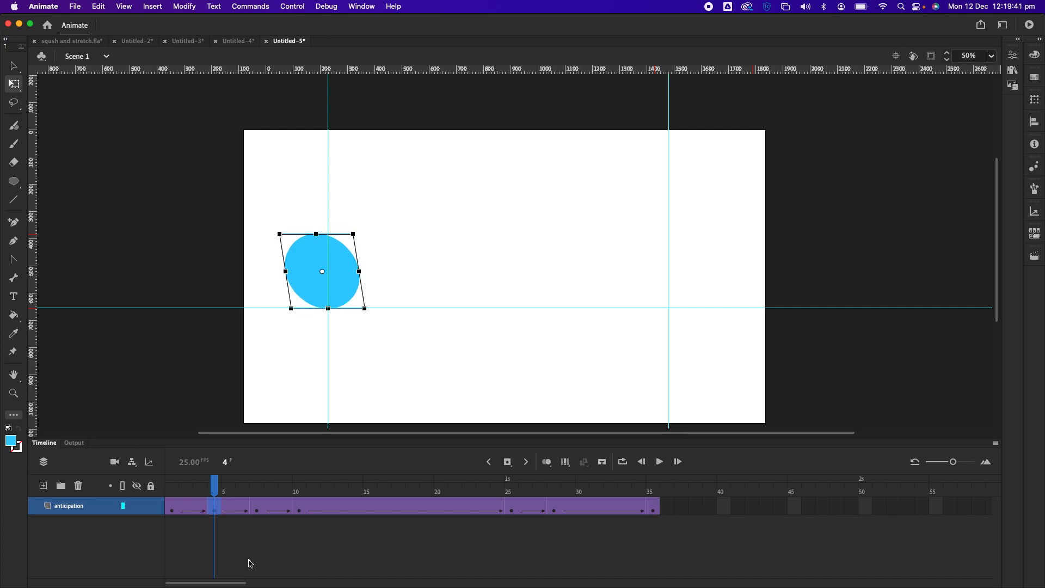
left_click(174, 511)
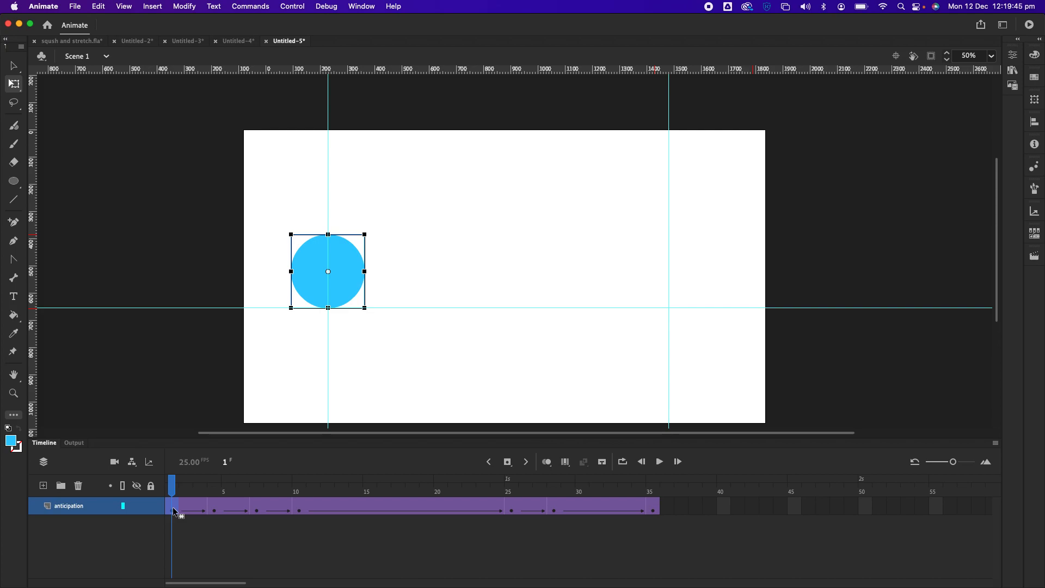
right_click(174, 510)
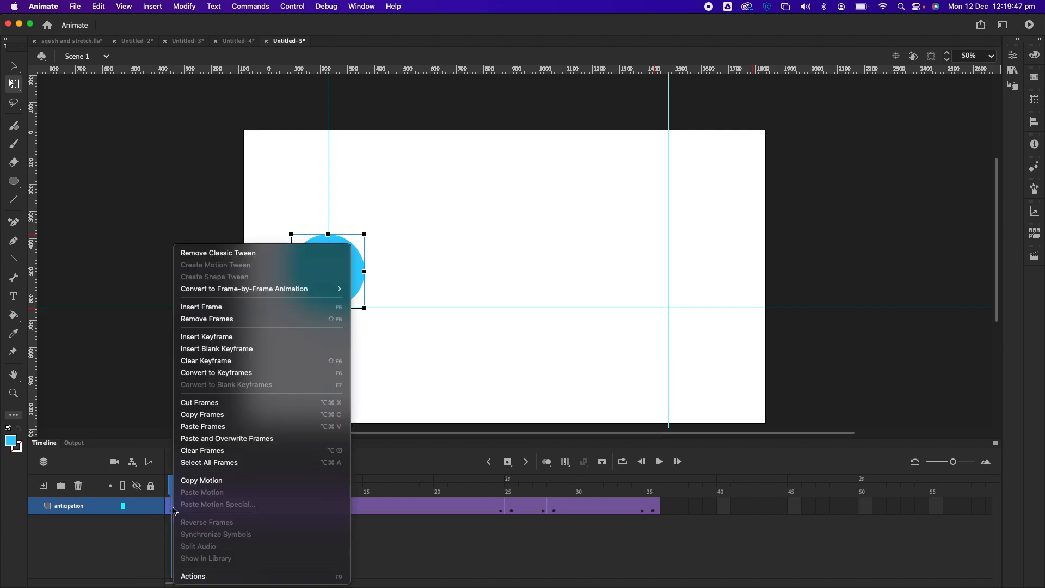
left_click(217, 418)
left_click(214, 510)
right_click(215, 511)
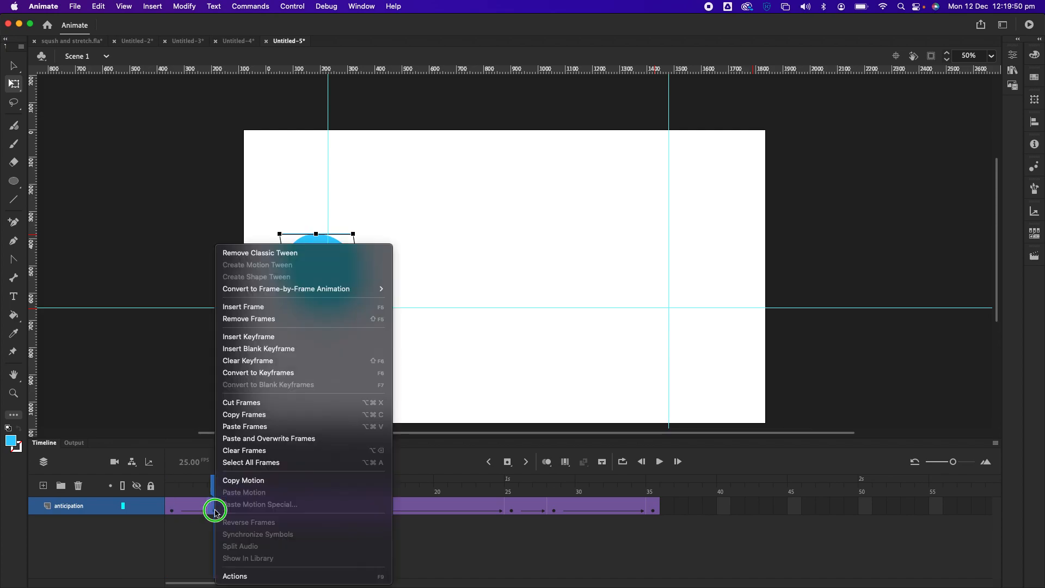
left_click(255, 427)
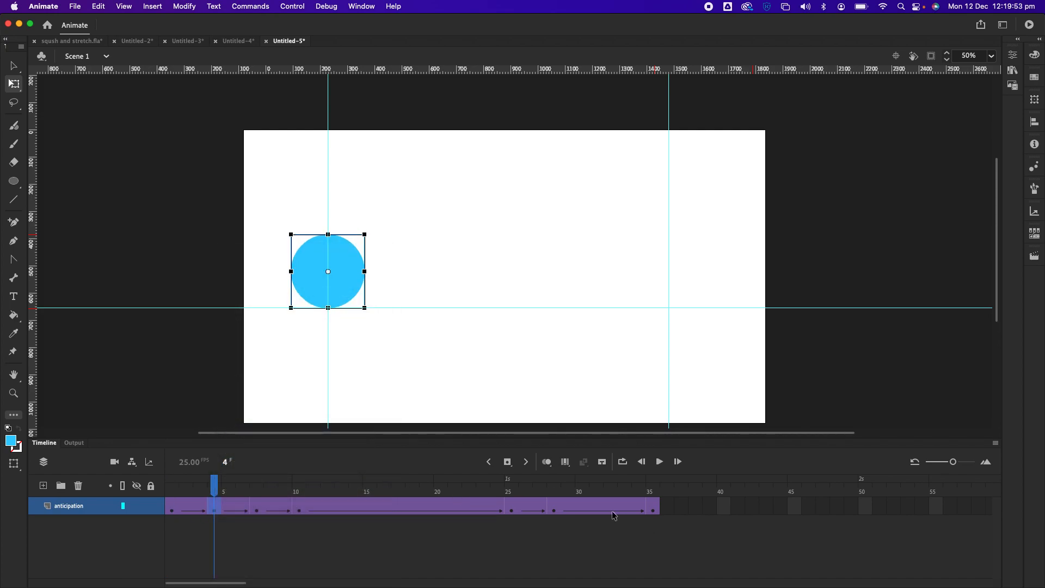
Insert a keyframe at frame 31 holding the unskewed ball copied from frame 35, and play the animation from the start
left_click(596, 510)
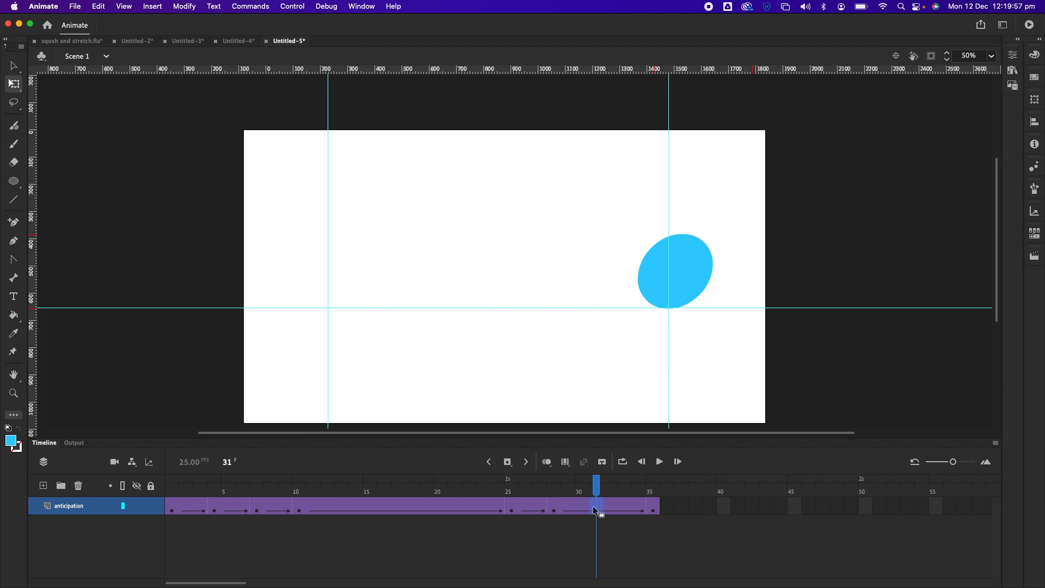
key("F6")
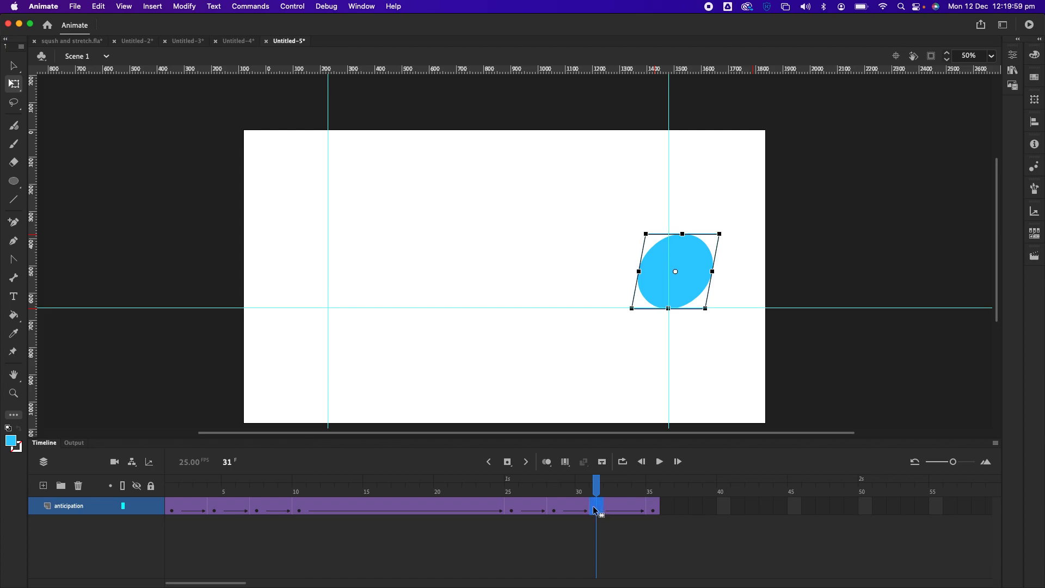
left_click(654, 512)
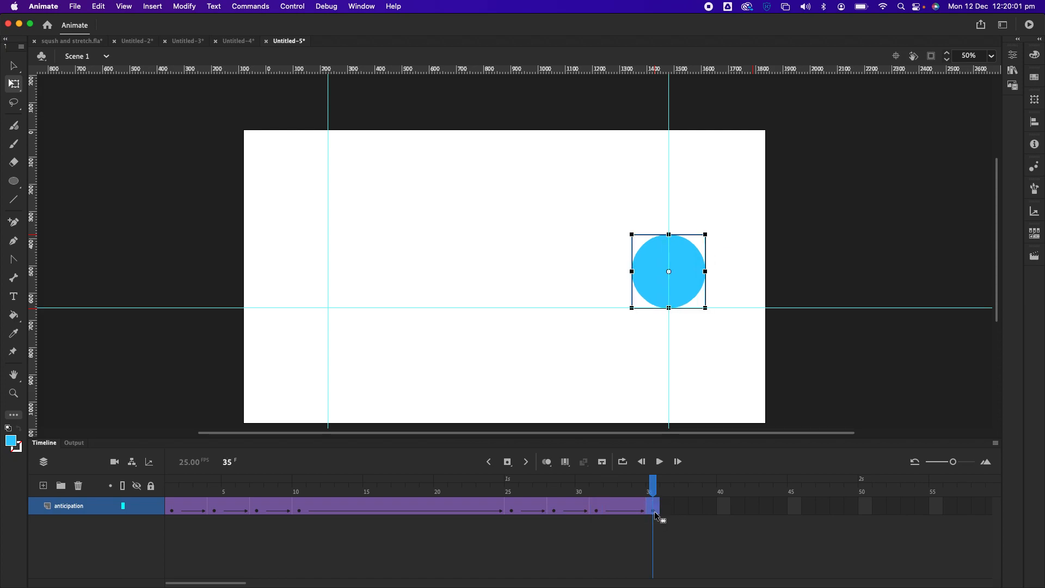
right_click(656, 514)
left_click(696, 415)
left_click(600, 513)
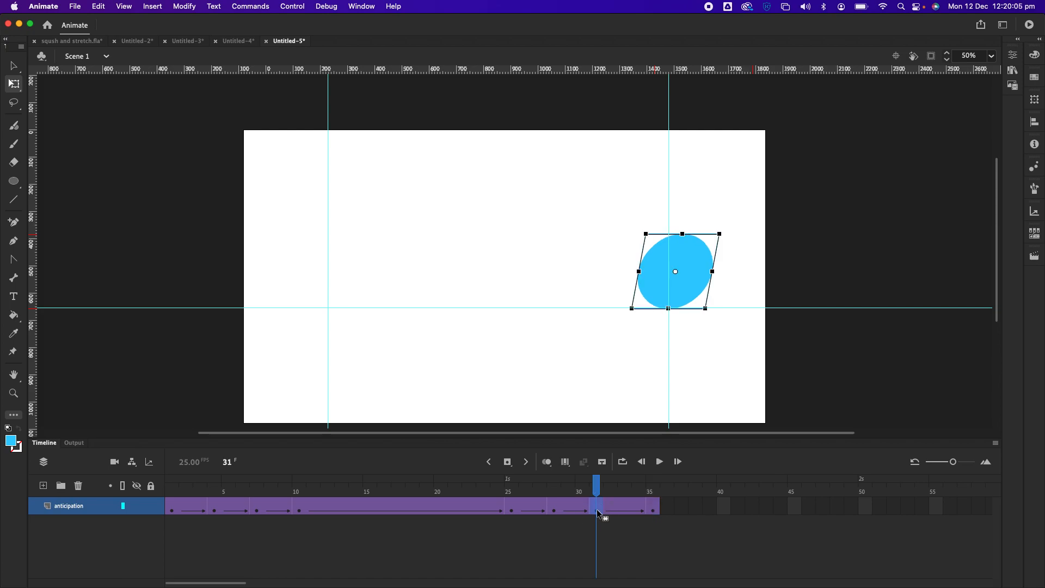
right_click(601, 513)
left_click(643, 420)
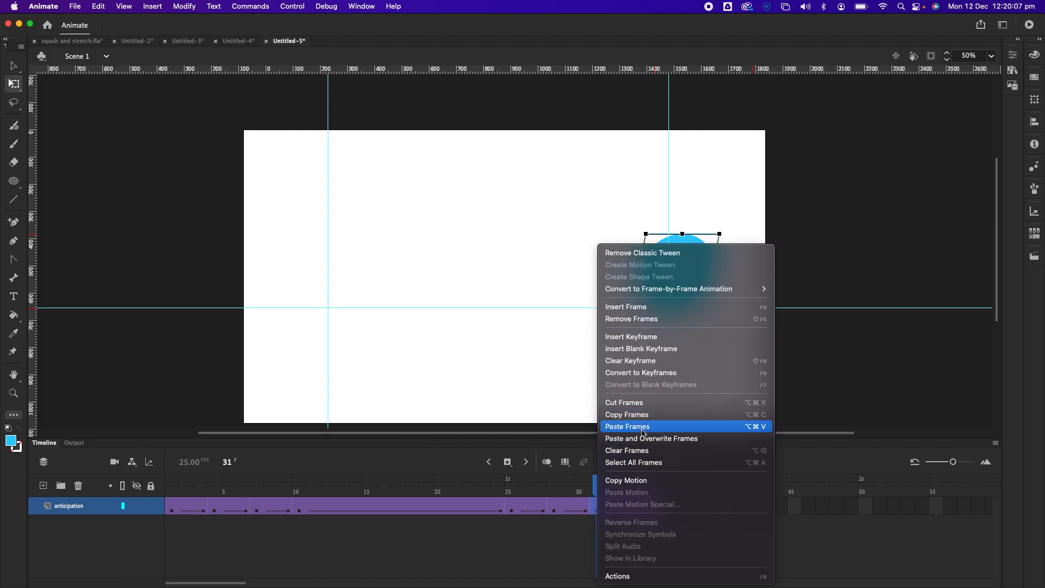
left_click_drag(596, 482, 47, 477)
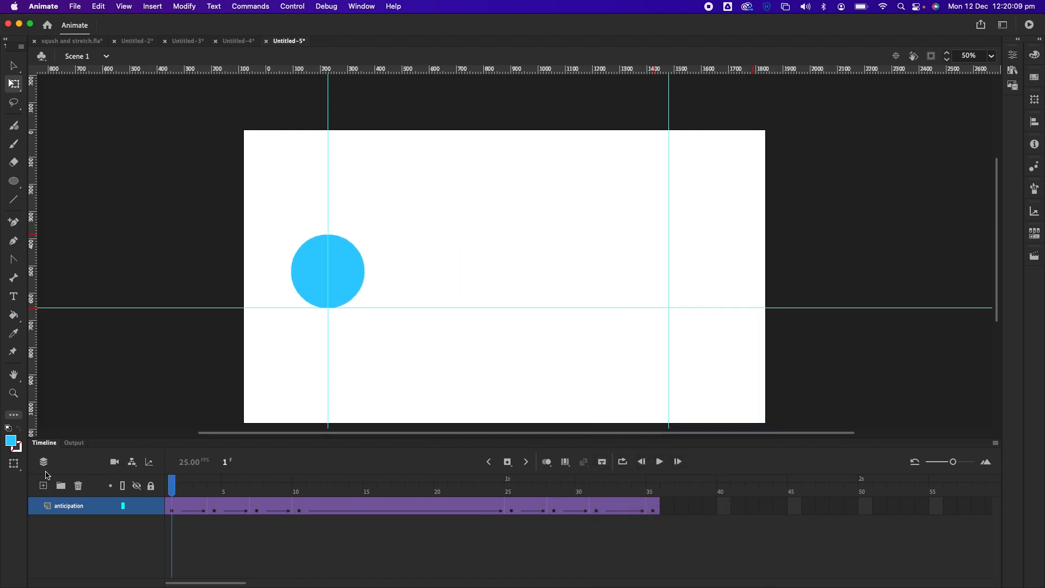
key("Return")
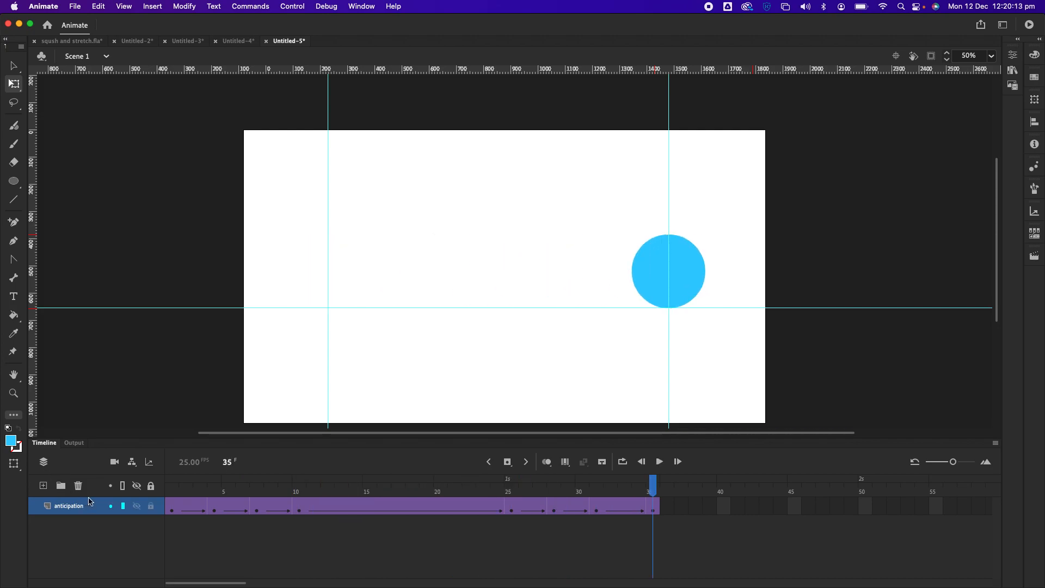
Insert a keyframe at frame 17, midway through the move, and slightly flatten and widen the ball there with Free Transform
left_click(397, 499)
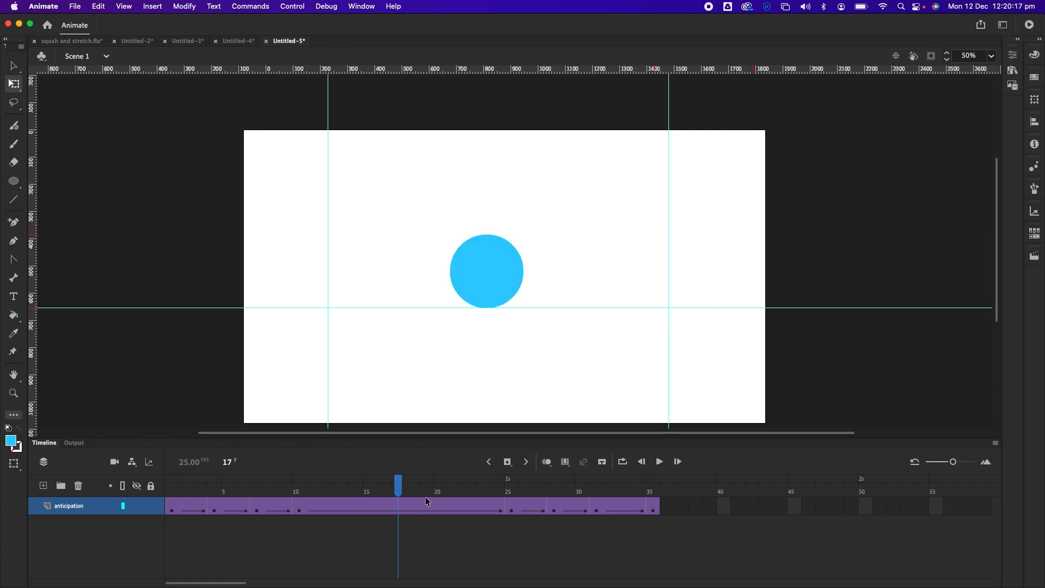
left_click(399, 508)
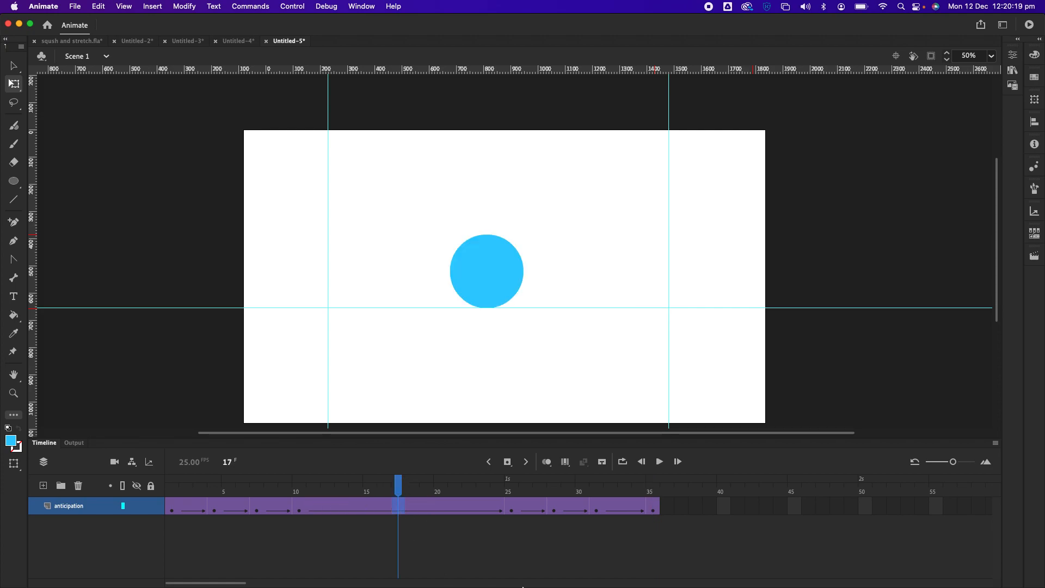
mouse_move(524, 586)
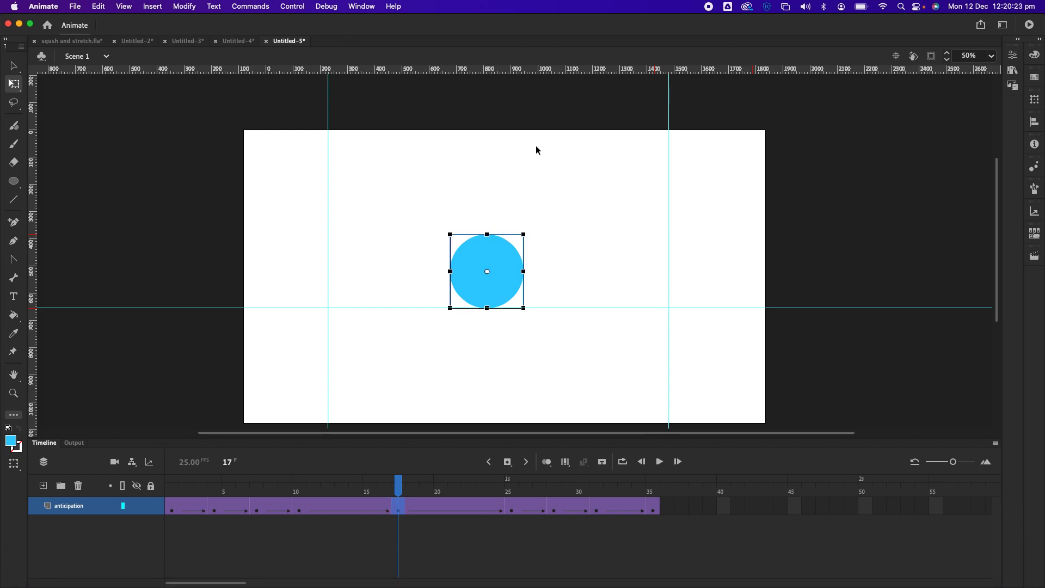
left_click_drag(487, 235, 487, 238)
left_click_drag(522, 273, 532, 272)
Play back the animation to check the mid-move stretch and review the full span of frames on the anticipation layer
key("Return")
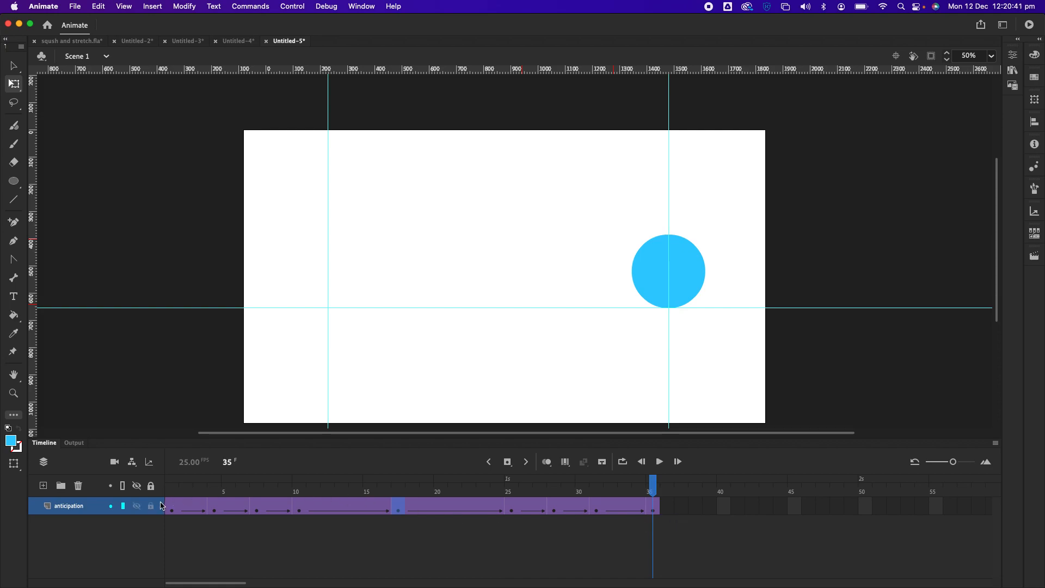
left_click(78, 510)
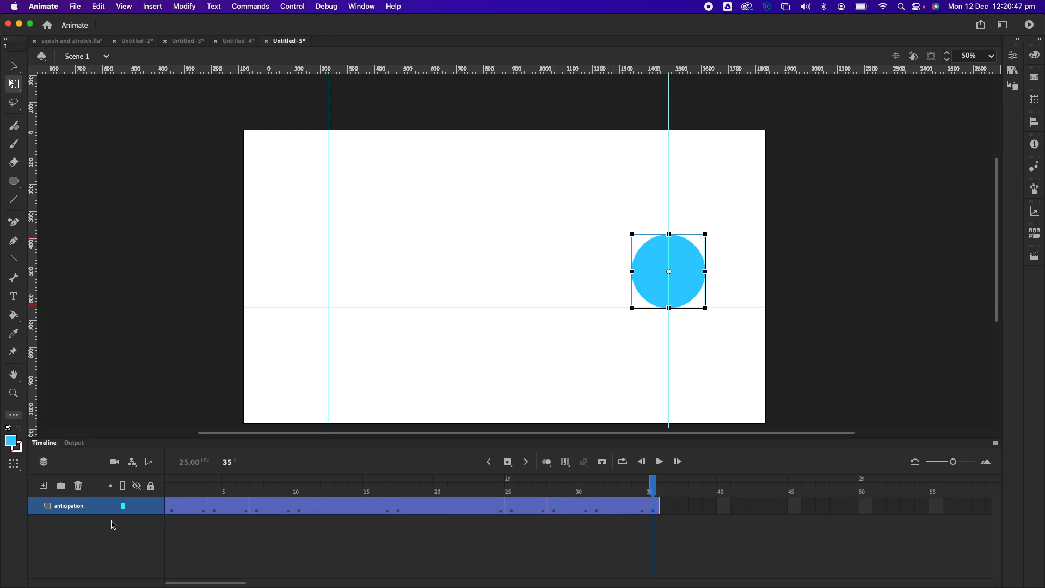
left_click(660, 525)
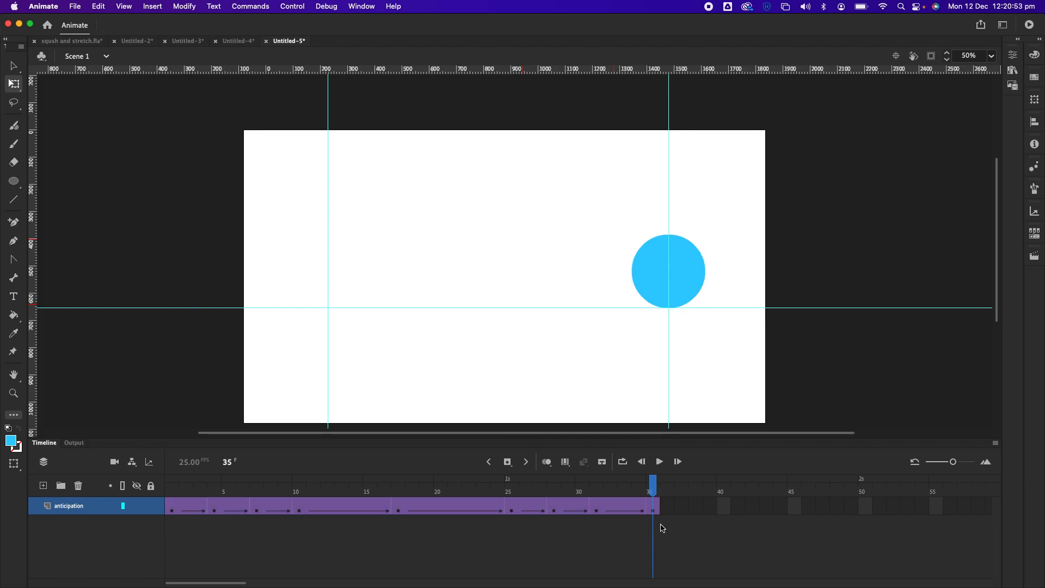